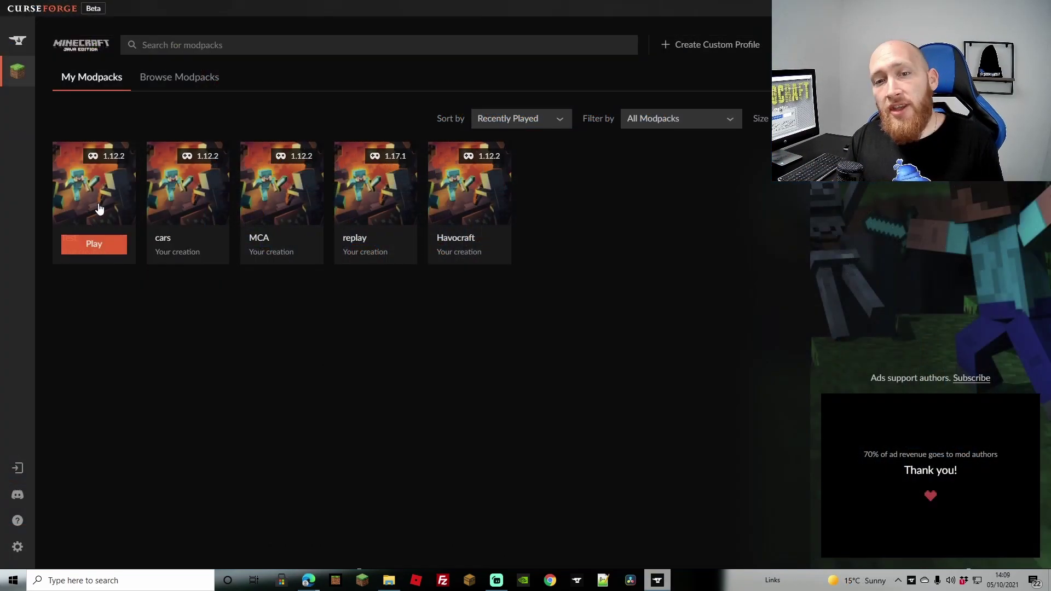
Open the Havocraft modpack card from My Modpacks to view its 14 mods
click(98, 206)
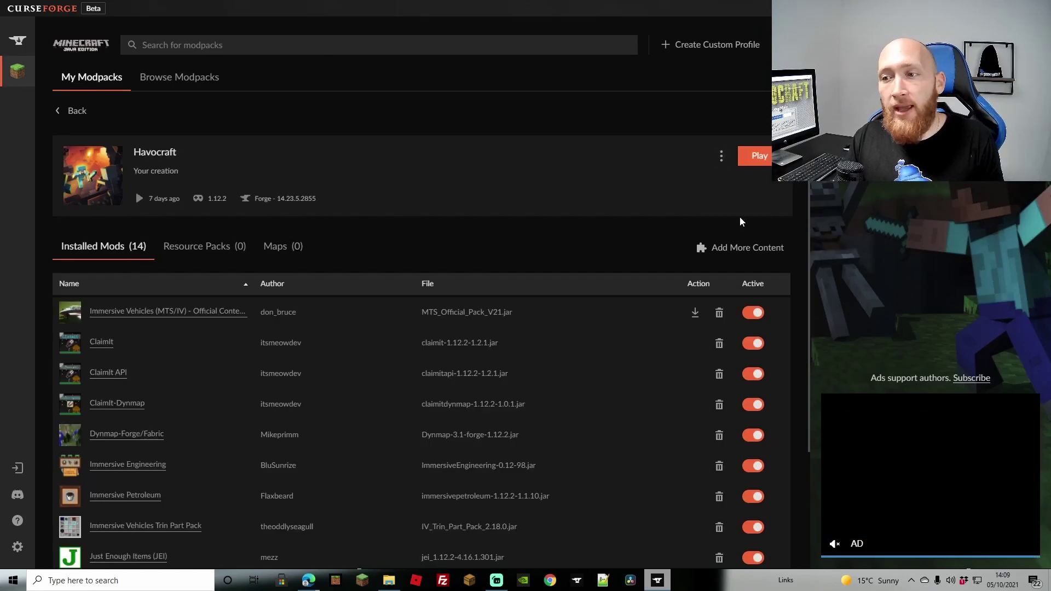
Start an Export Profile for Havocraft and review its included mod files
click(720, 156)
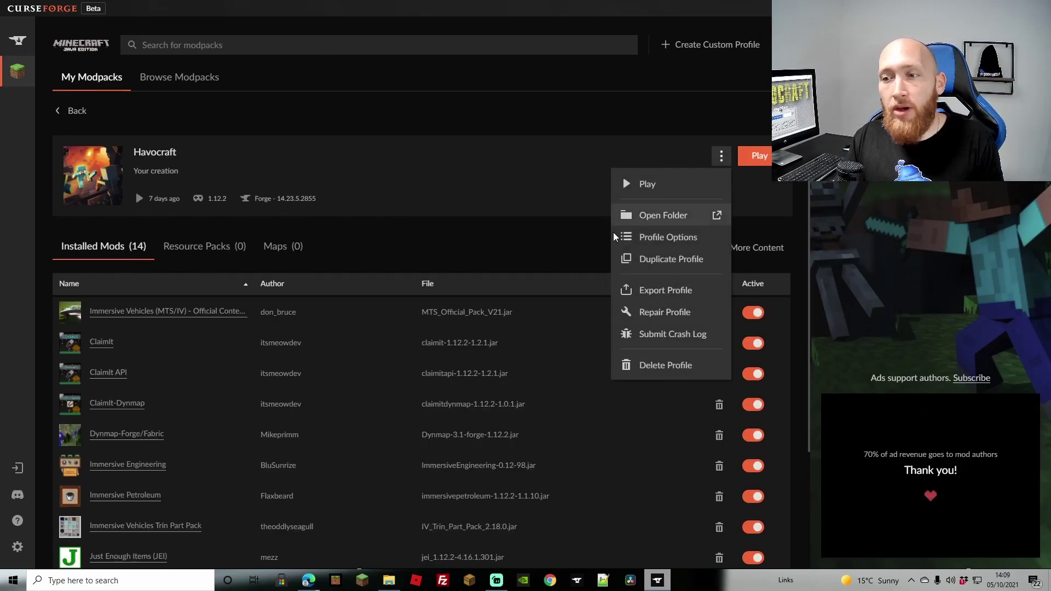
click(684, 290)
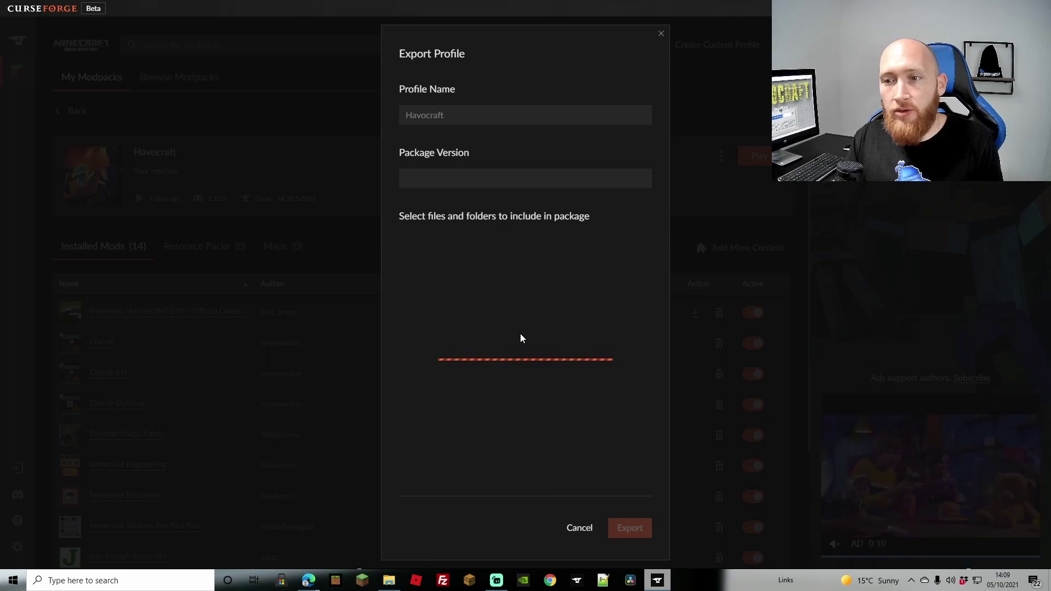
click(405, 426)
scroll(461, 368, down, 3)
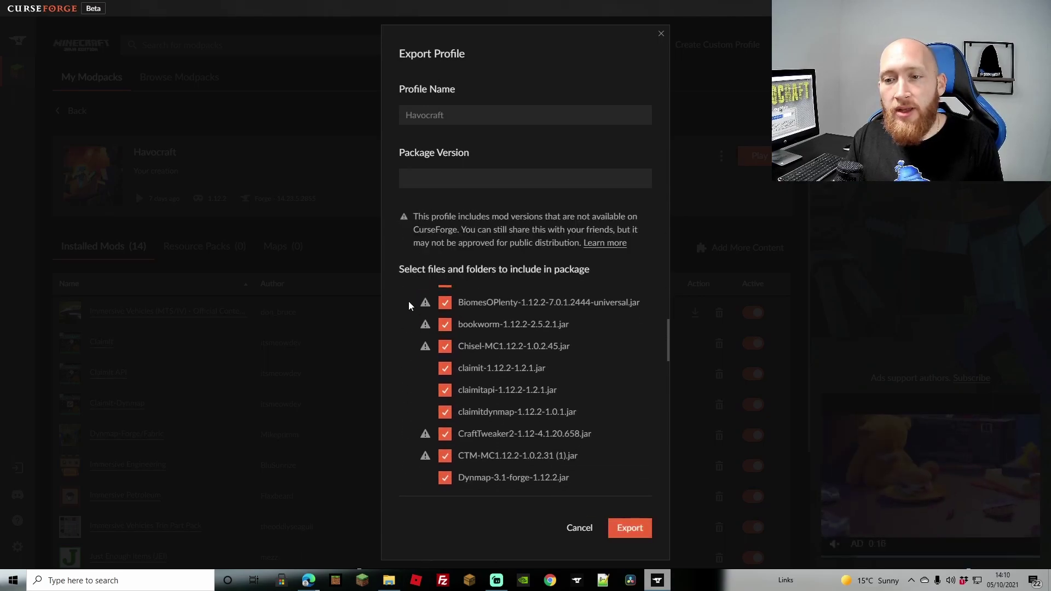
scroll(411, 306, up, 2)
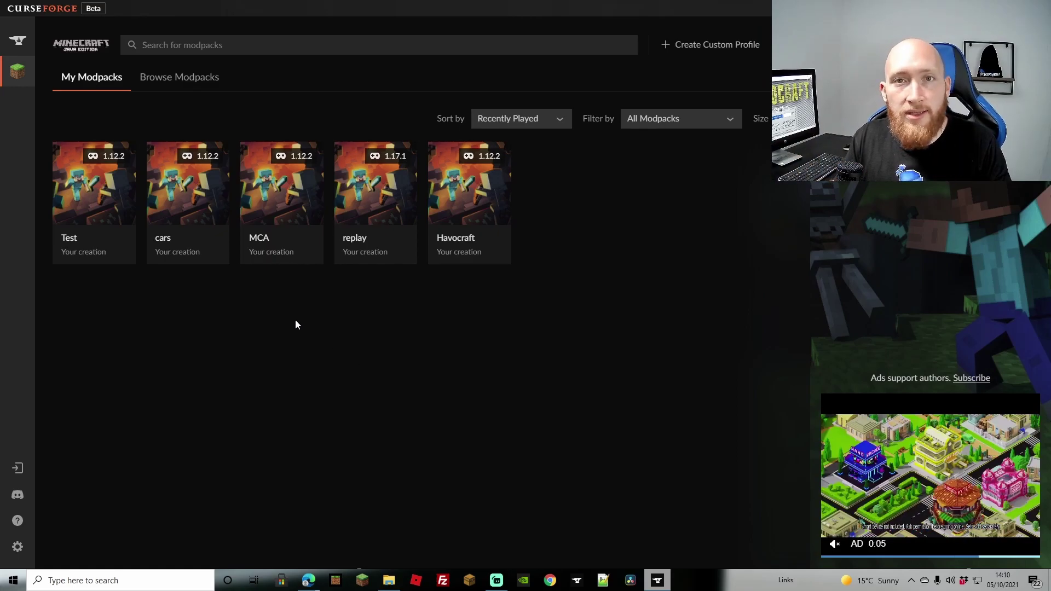
Open the Test modpack profile and bring up its actions menu
mouse_move(266, 237)
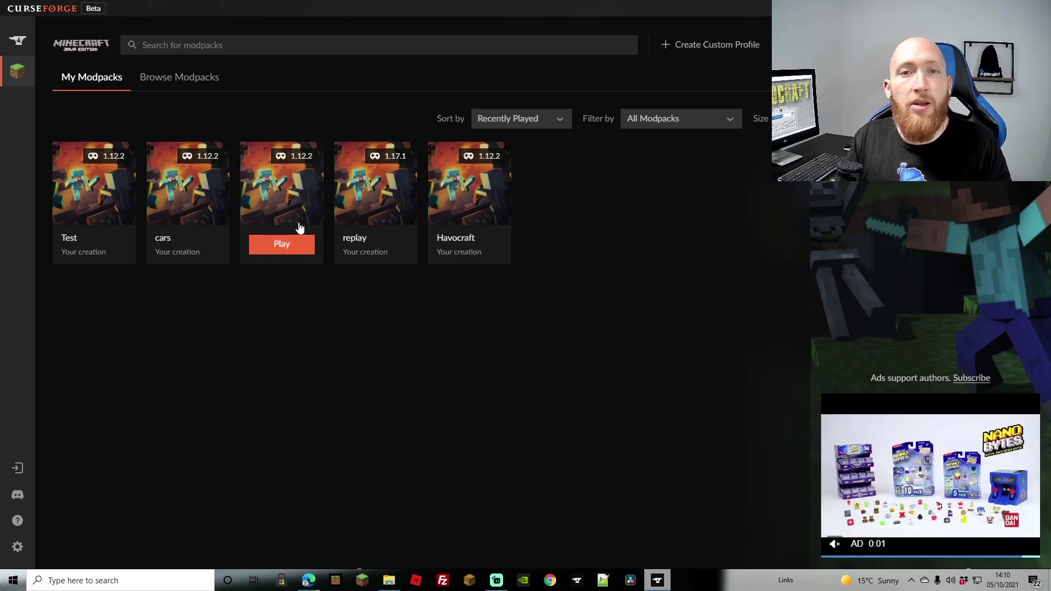
click(87, 196)
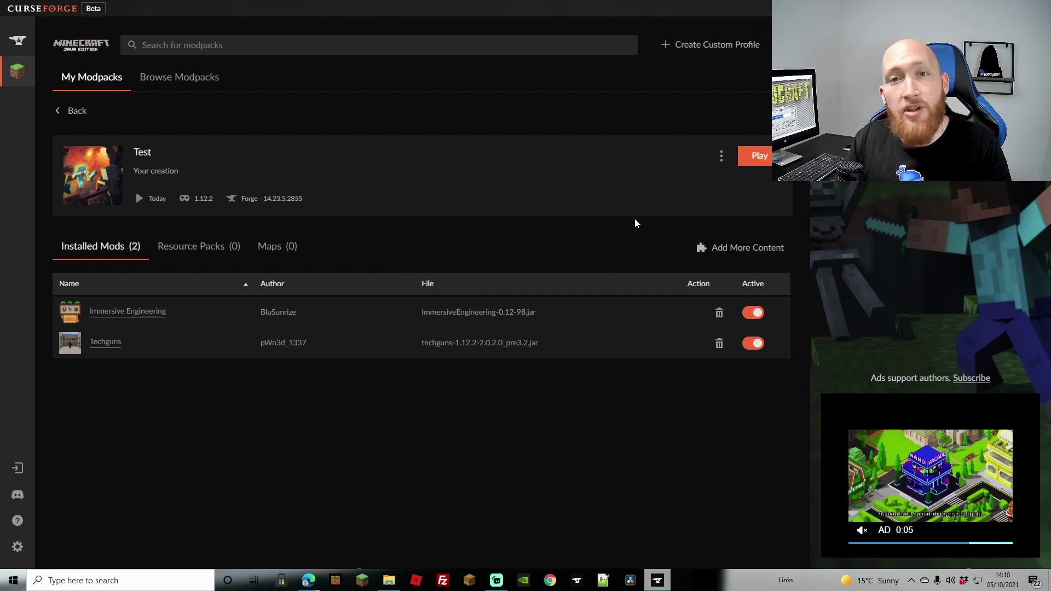
click(722, 159)
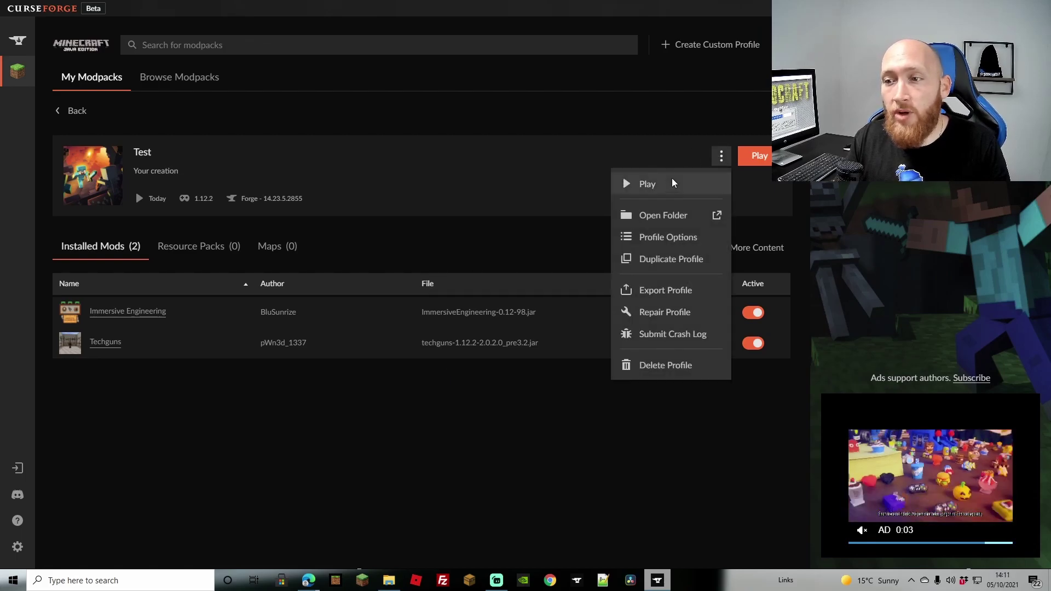
Set the export's profile name to test1 and version 1.0, excluding config
click(671, 291)
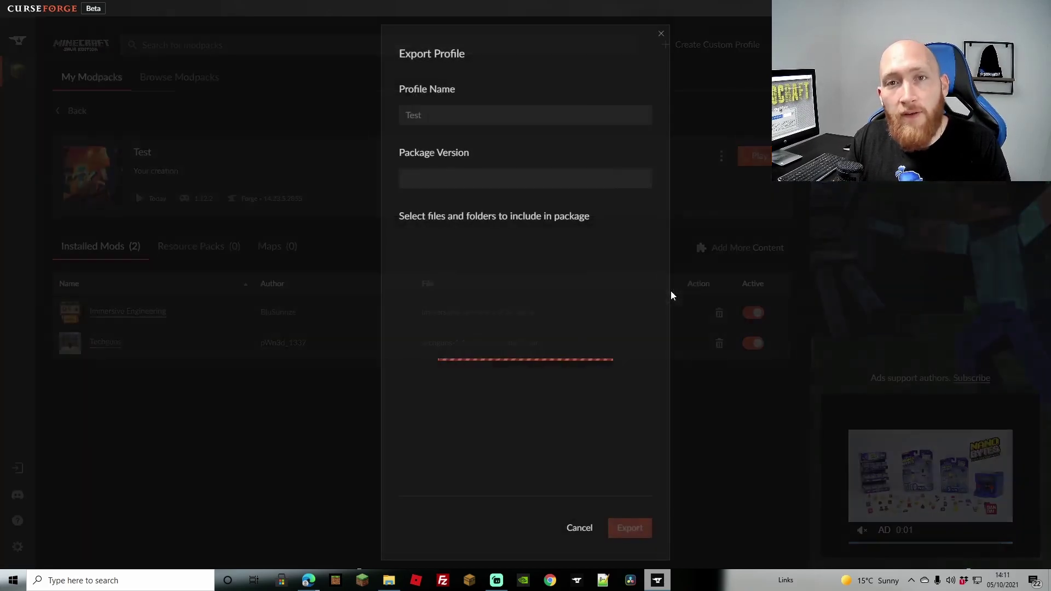
drag(472, 123, 365, 128)
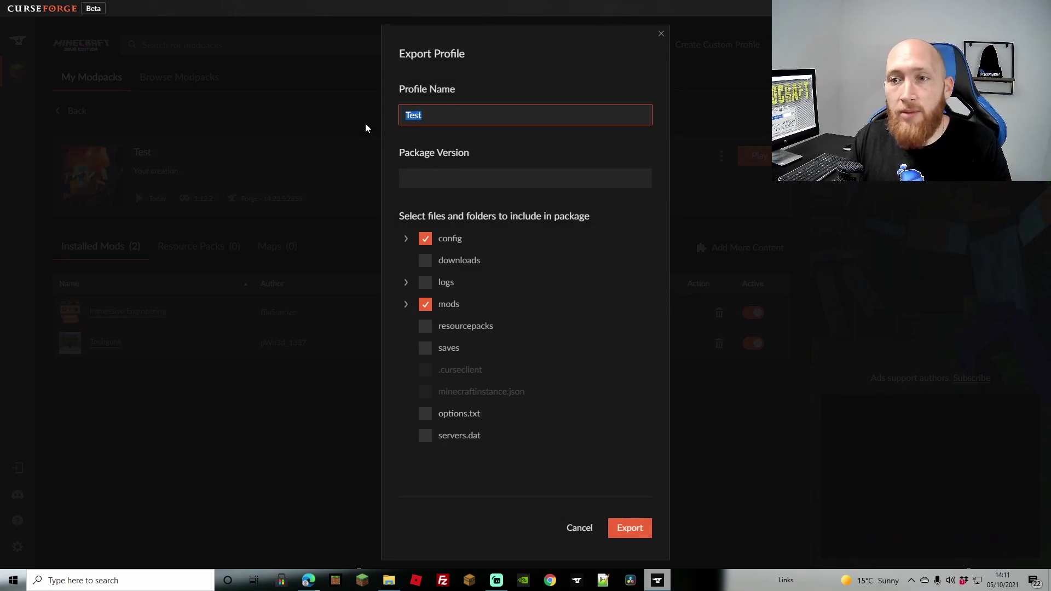
text(test1)
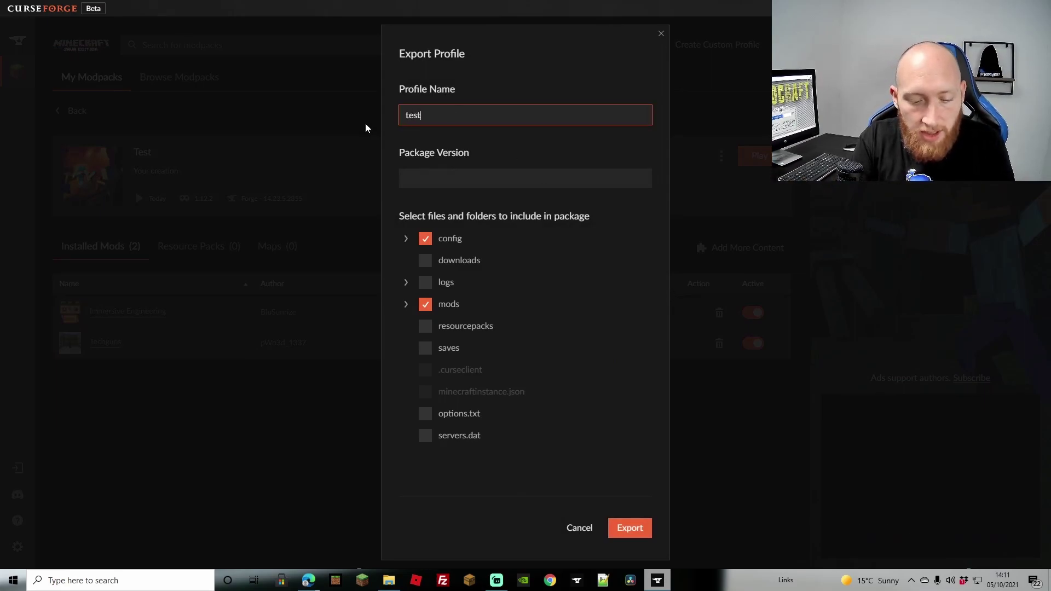
click(429, 176)
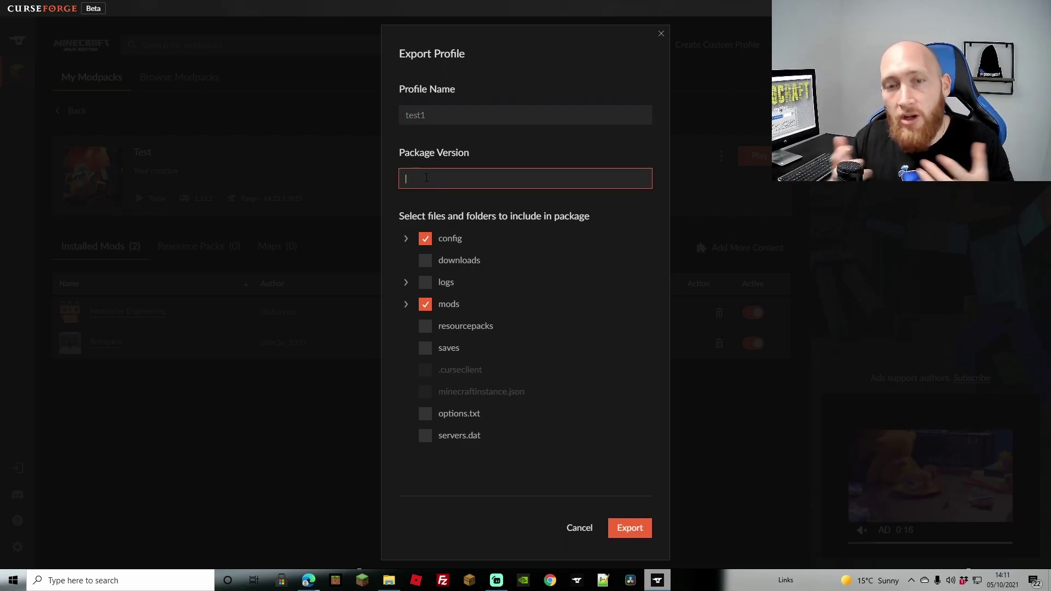
text(1.0)
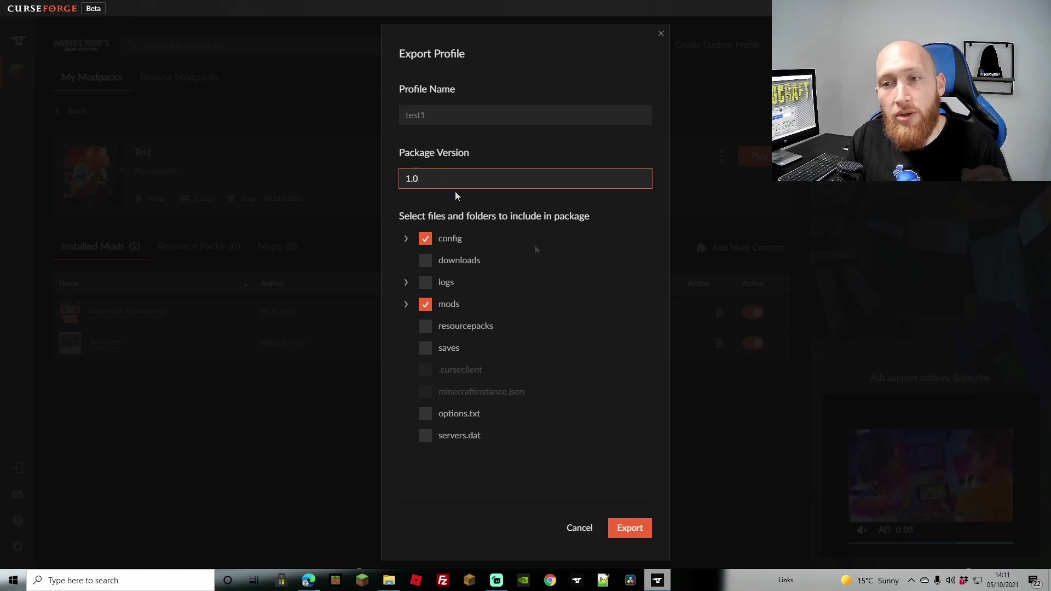
click(424, 239)
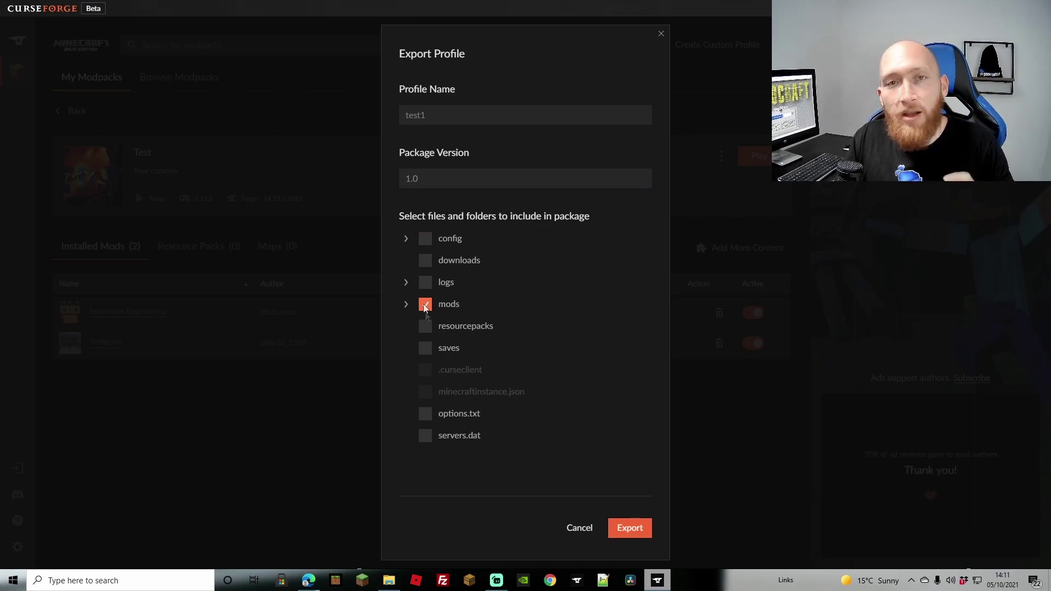
Check the mod files and save the export as test1-1.0.zip on the Desktop
click(407, 308)
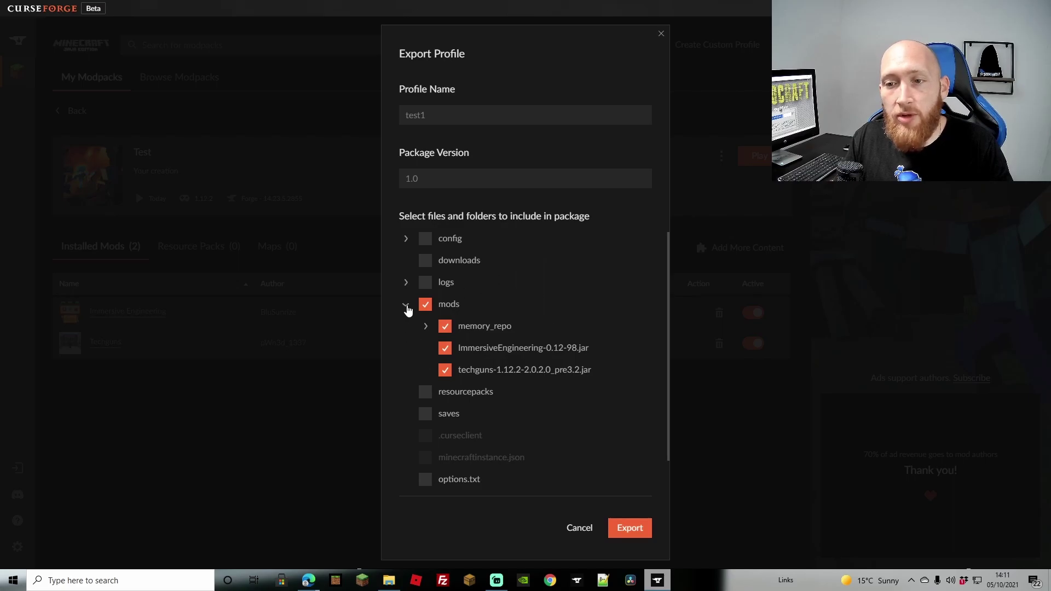
click(629, 527)
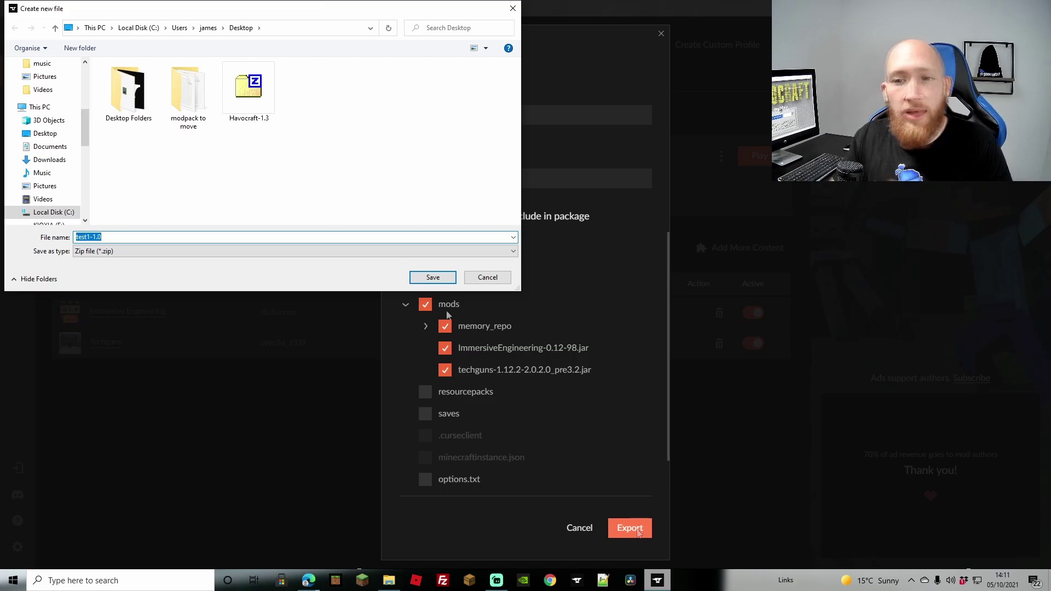
click(432, 277)
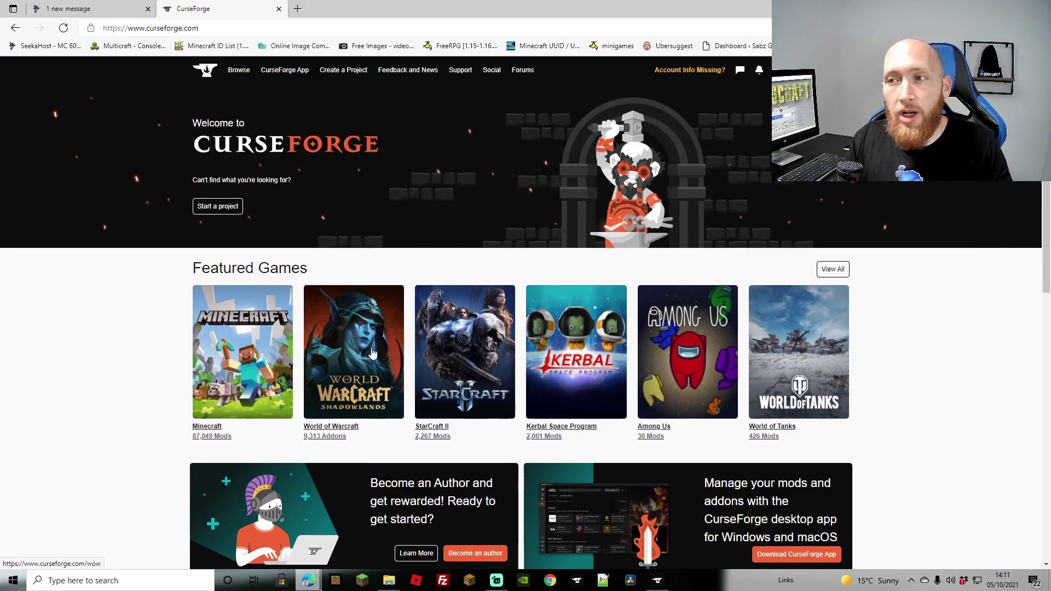
Start a new Minecraft project with Modpacks as its category
click(254, 349)
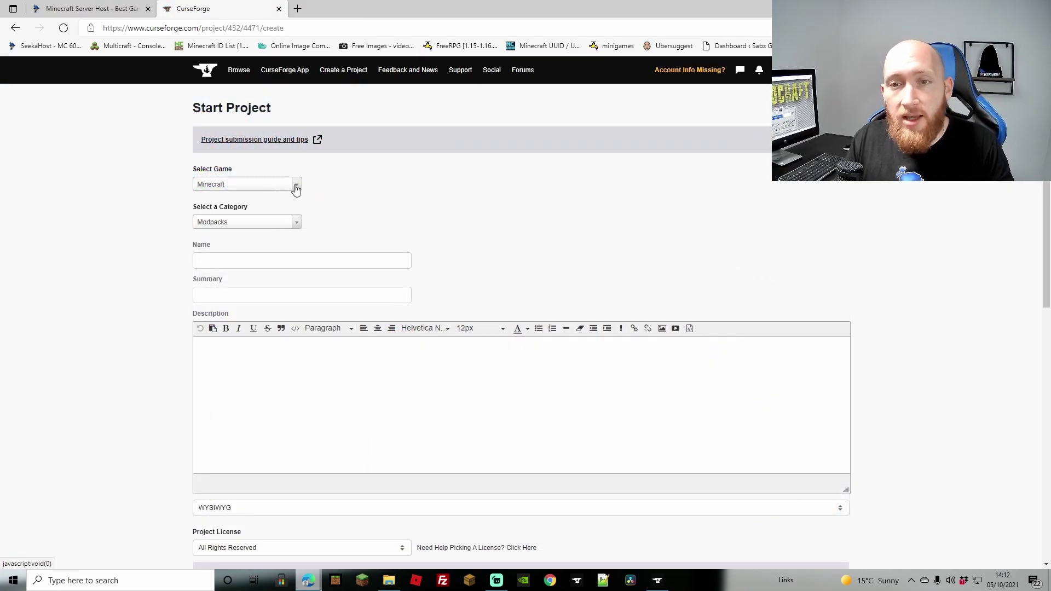
click(296, 186)
click(411, 204)
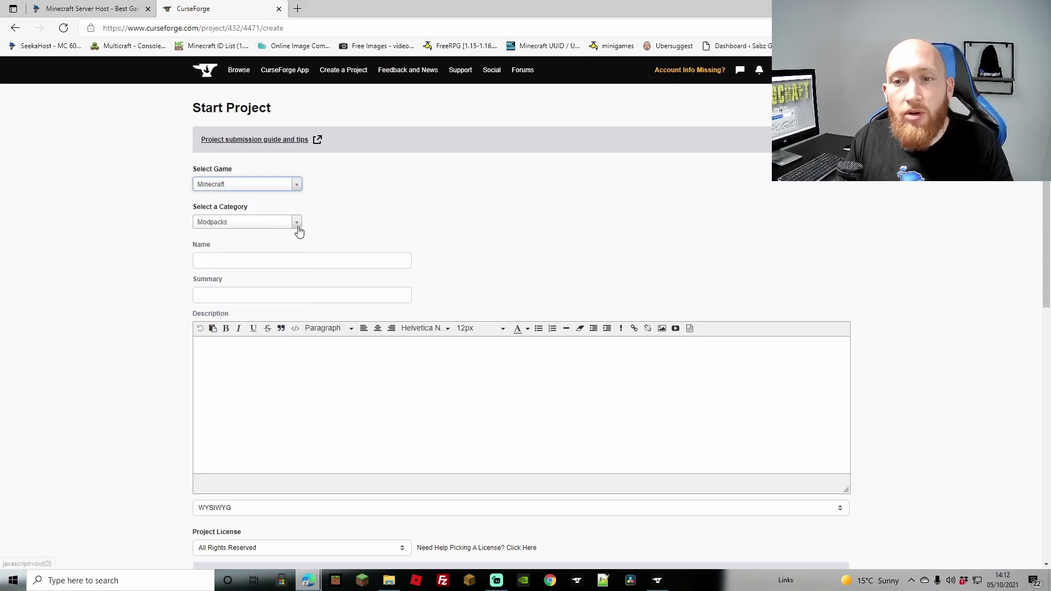
click(296, 222)
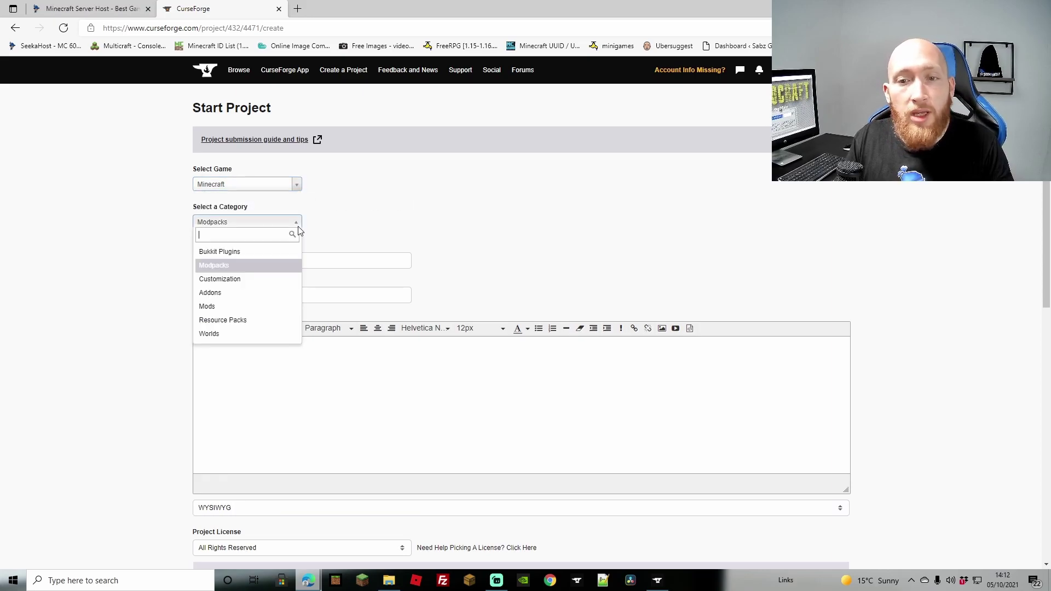
click(221, 265)
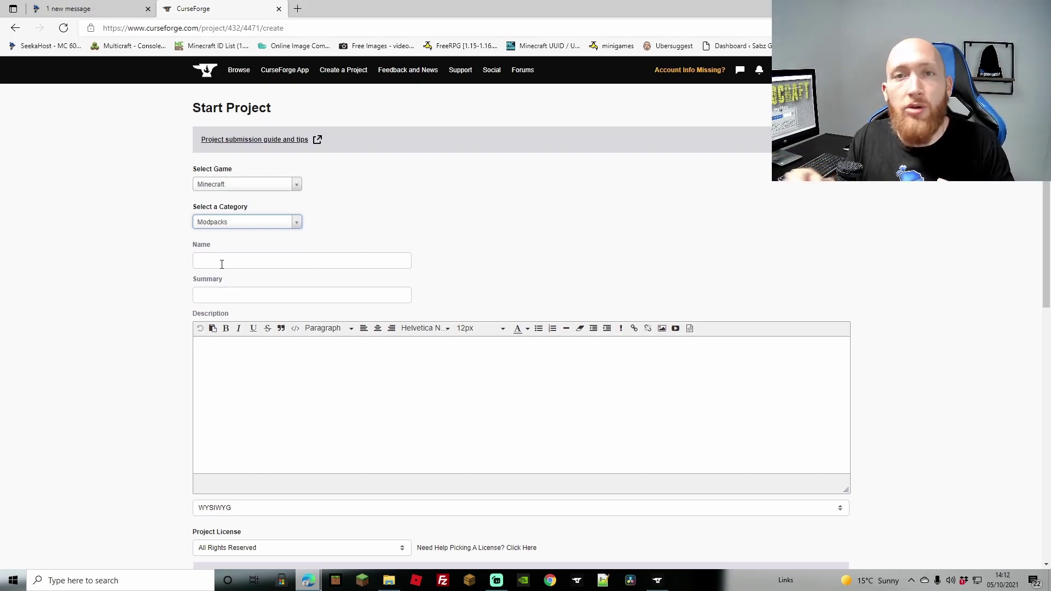
Enter name 'Test 1 modpack', summary 'Test Summary' and description 'Test Description'
click(222, 265)
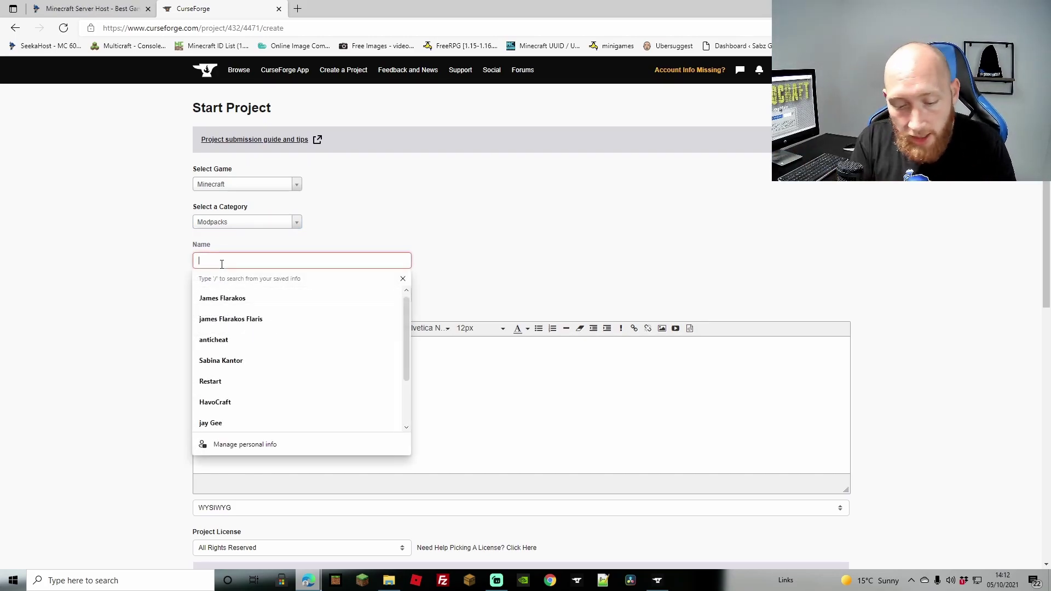
text(Test 1 modpa)
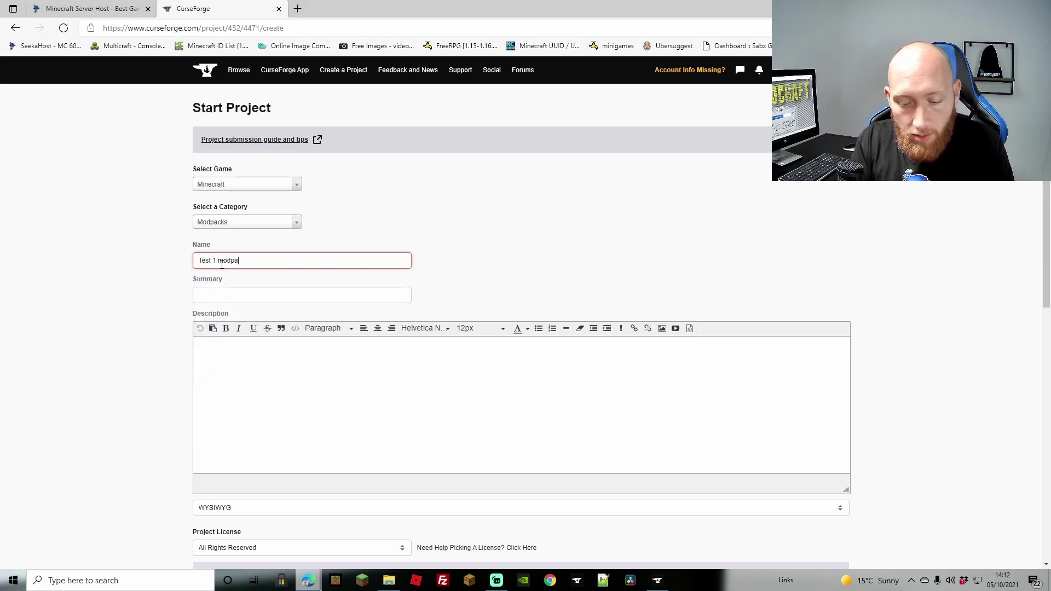
text(ck)
click(239, 294)
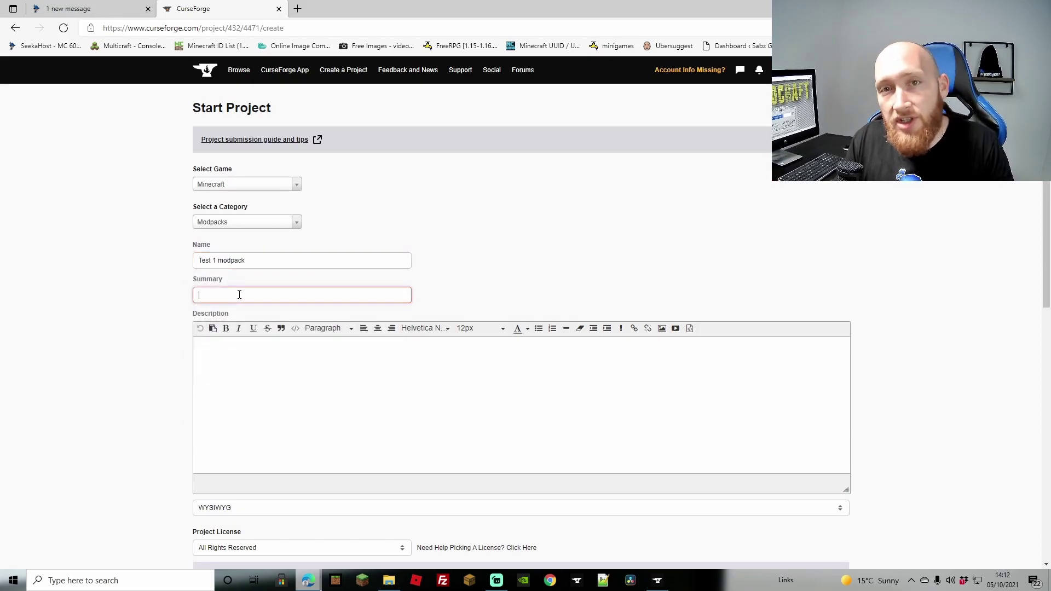
text(Test Summary)
click(322, 381)
text(Test Description)
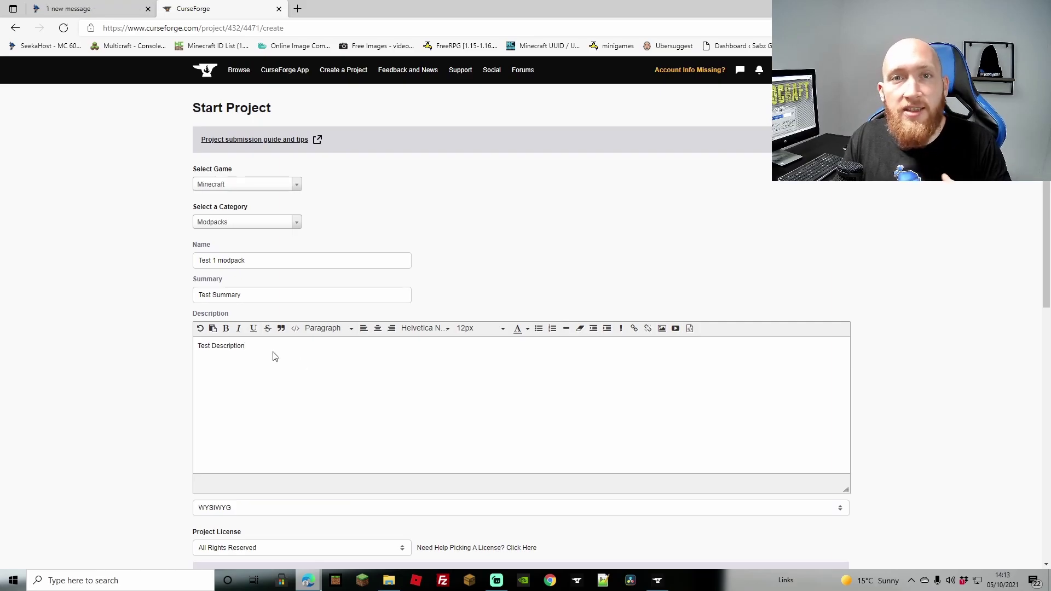
Choose Adventure and RPG as primary category and add Magic under Categories
scroll(306, 367, down, 3)
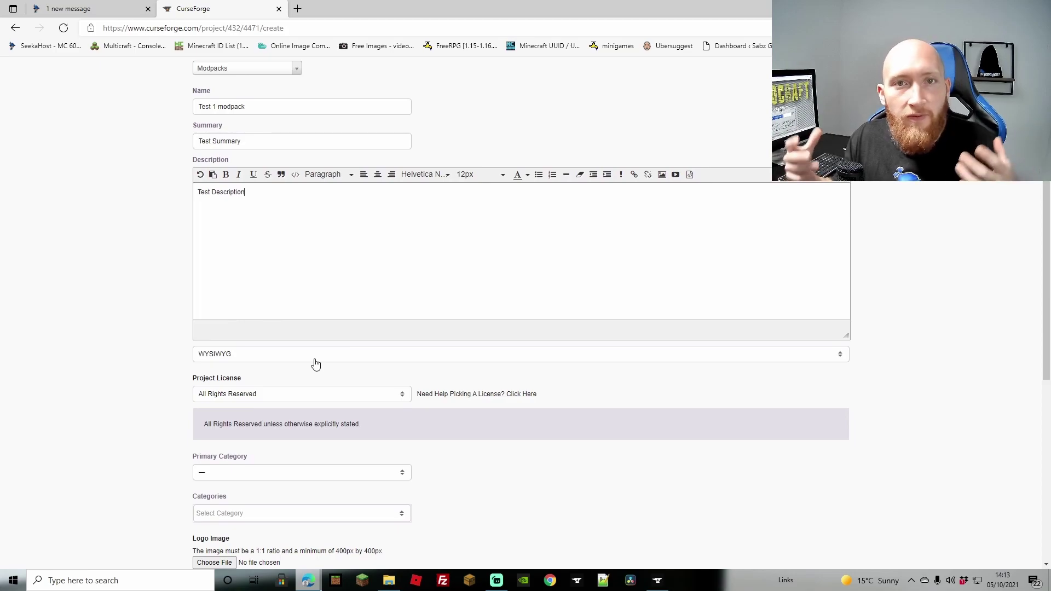
scroll(315, 364, down, 4)
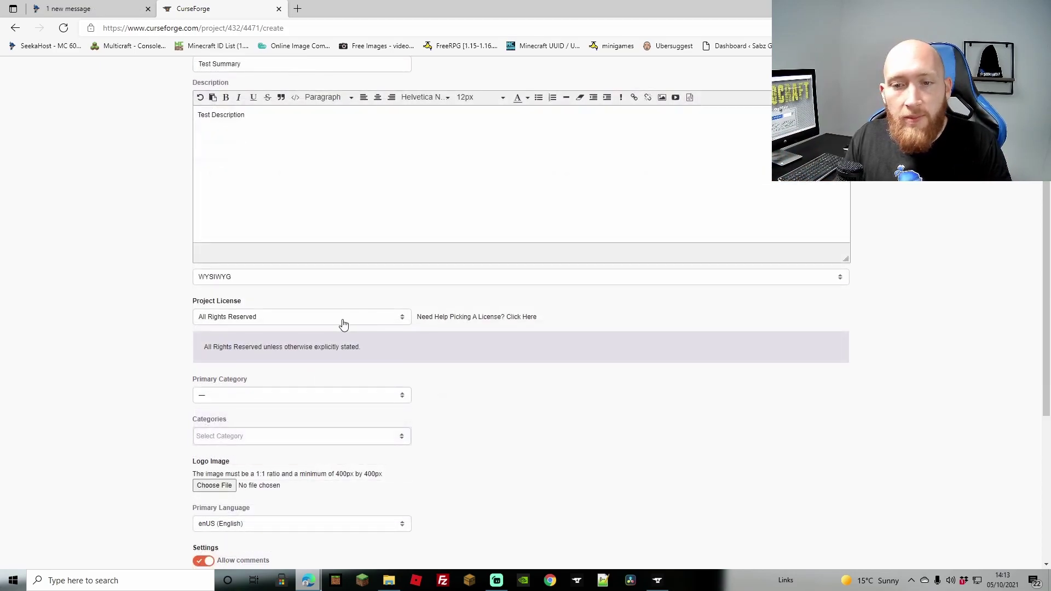
click(327, 242)
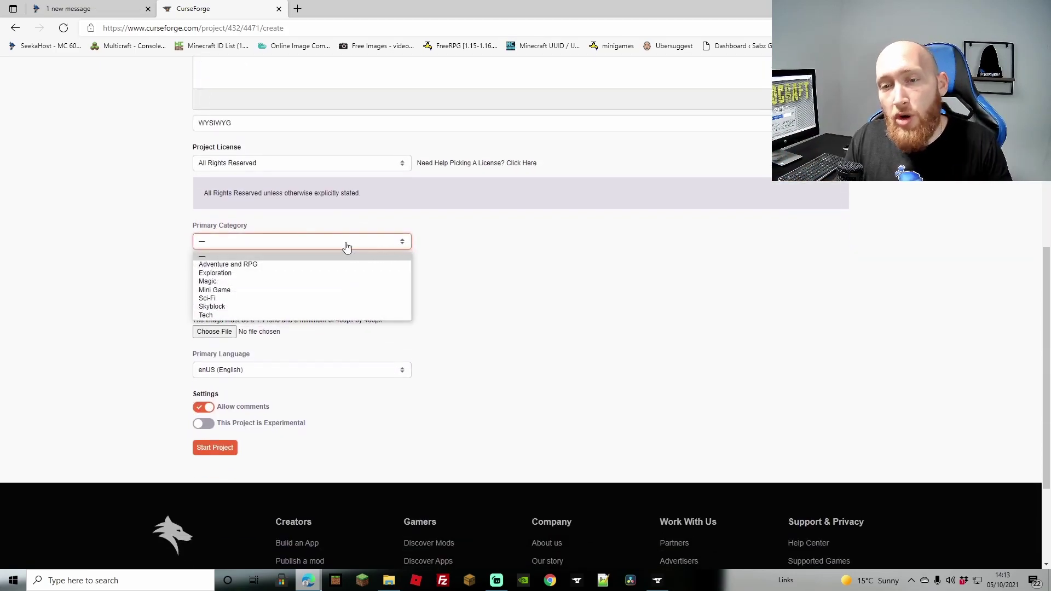
click(240, 264)
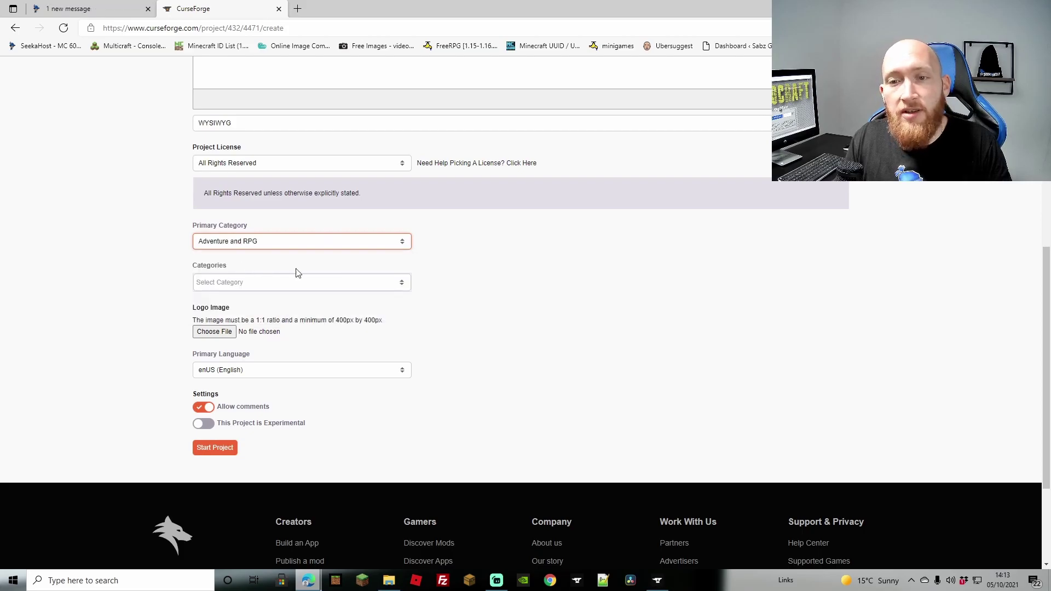
click(391, 282)
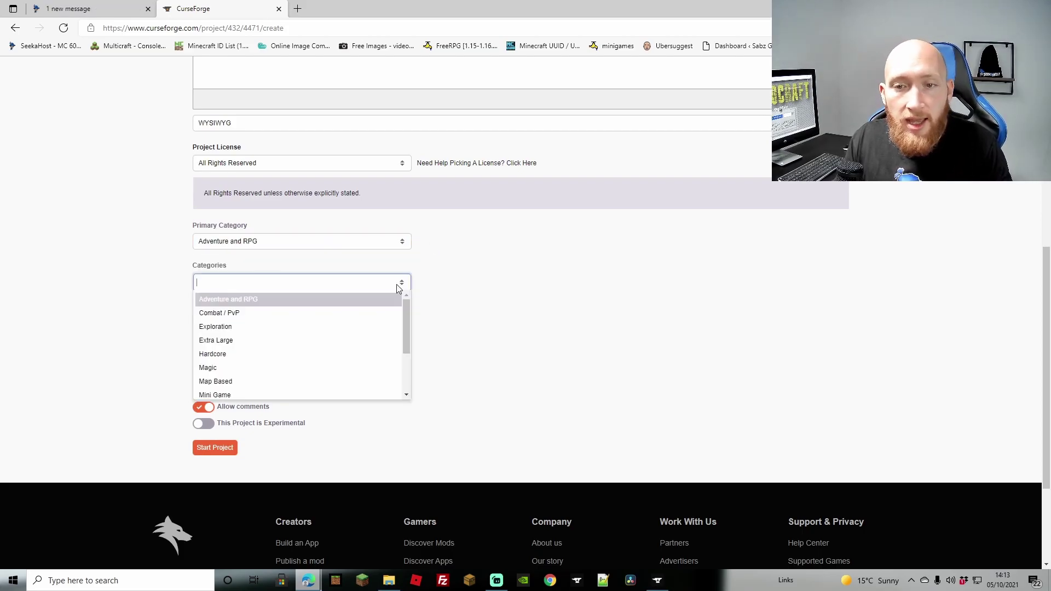
scroll(247, 350, down, 1)
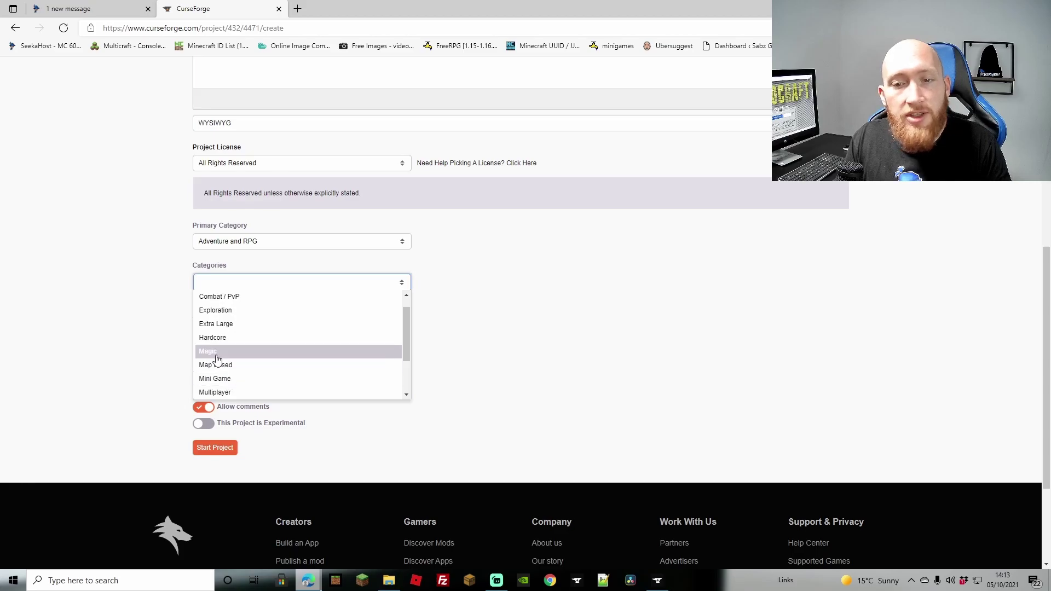
click(214, 353)
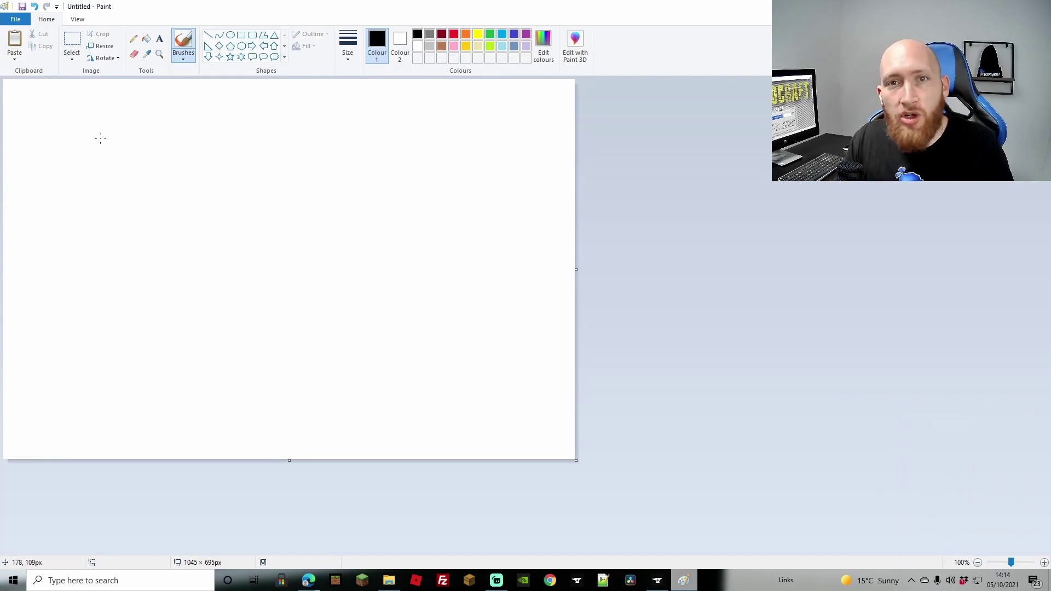
Paste the banner, resize it to 400 × 400 pixels ignoring aspect ratio, and close Paint unsaved
click(15, 39)
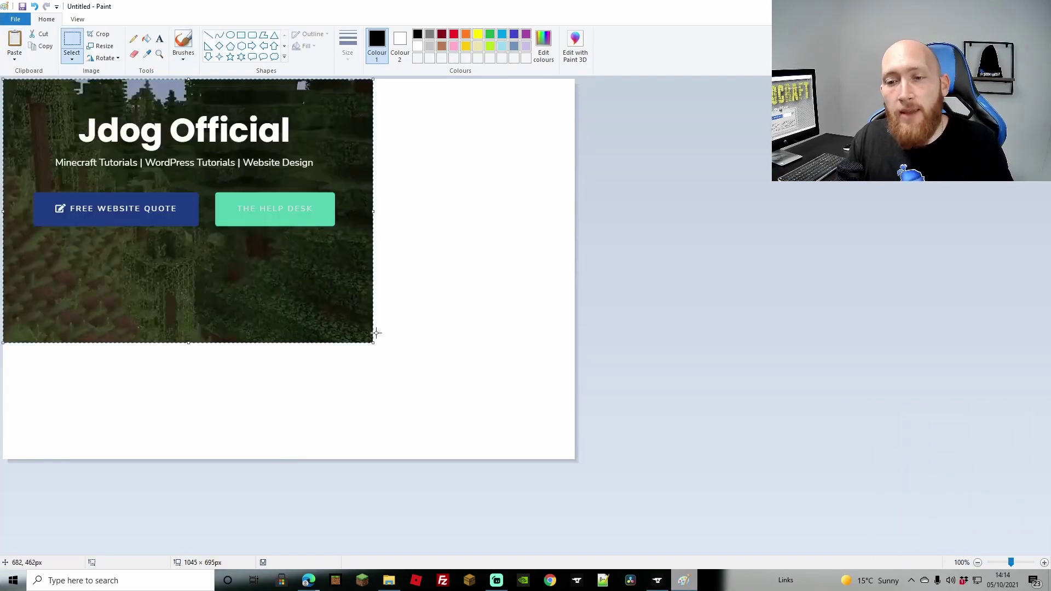
drag(375, 344, 574, 461)
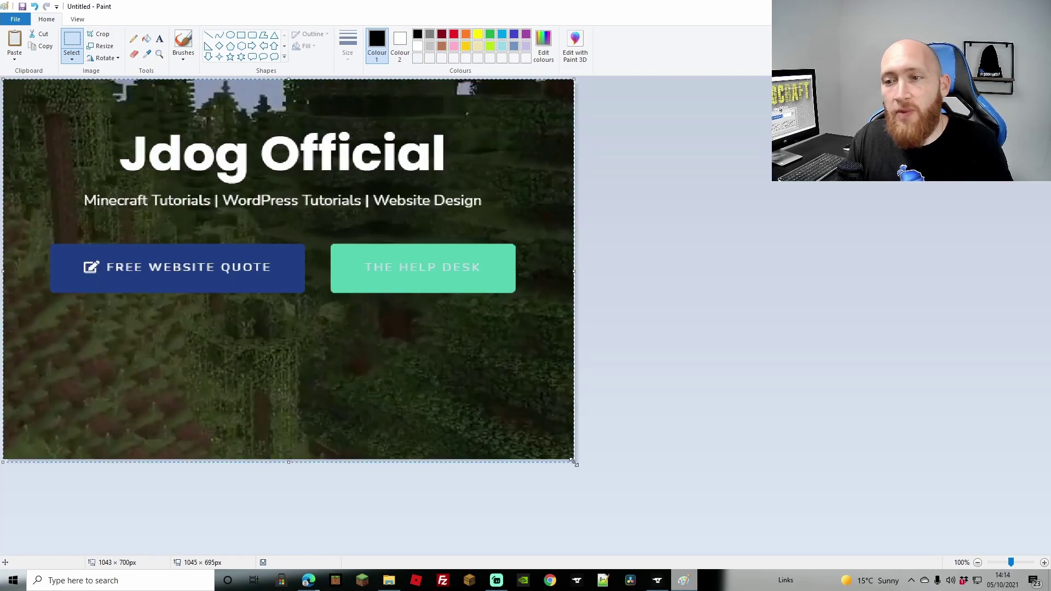
right_click(301, 260)
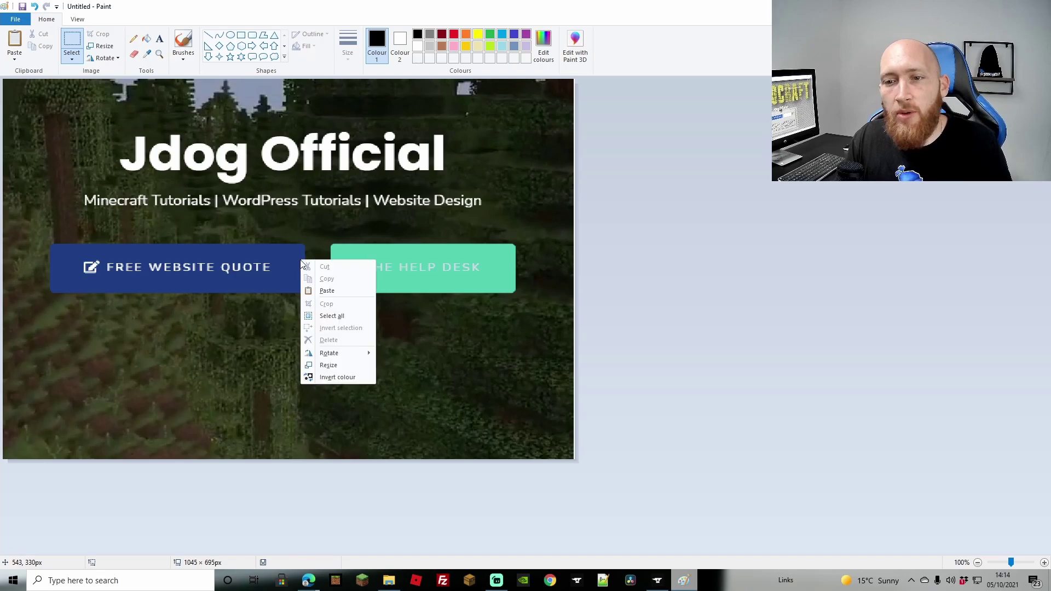
click(345, 366)
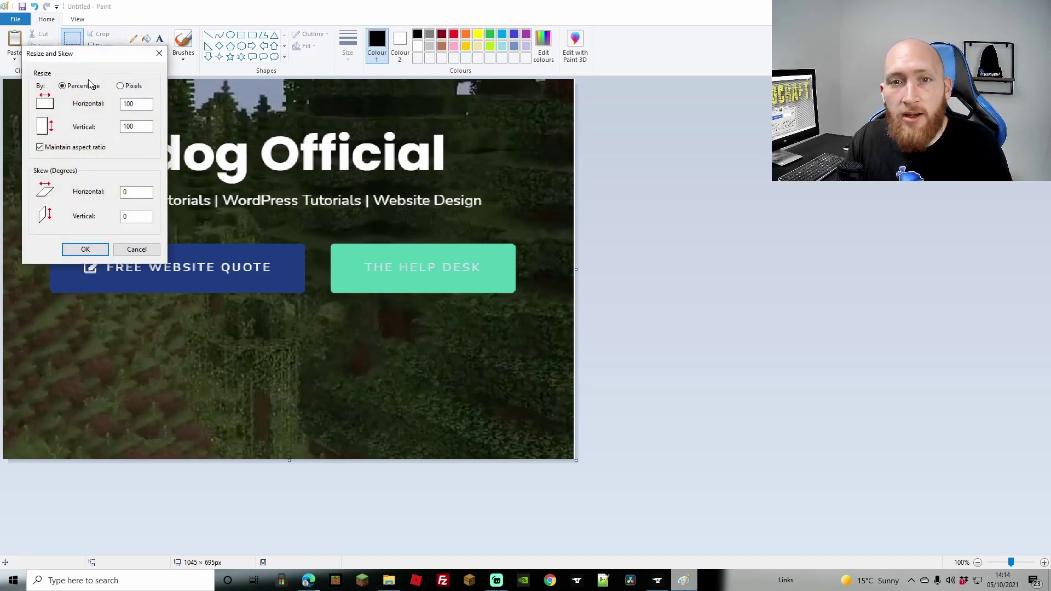
click(121, 87)
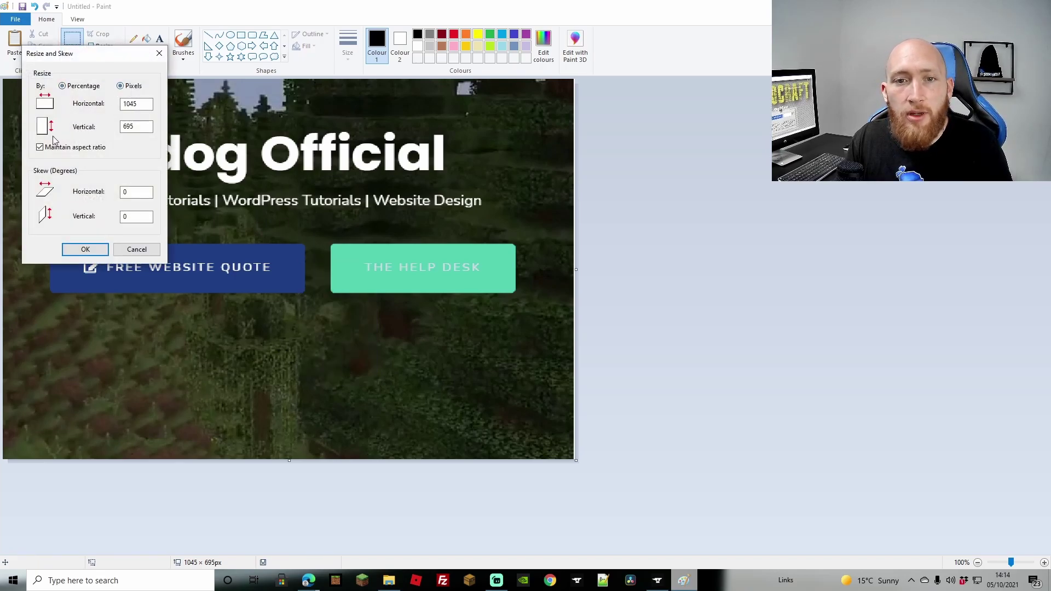
click(40, 148)
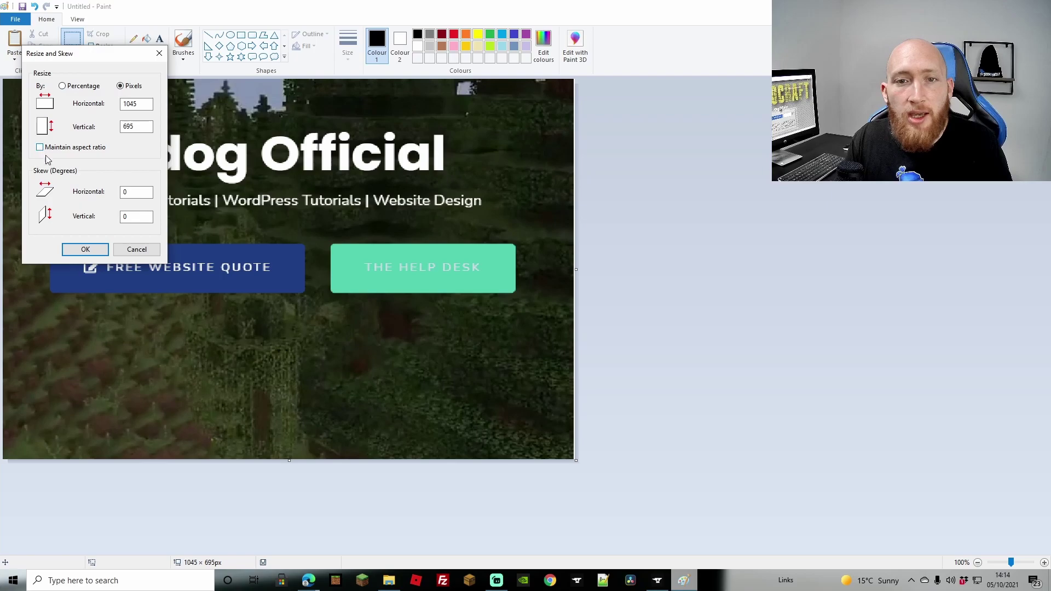
double_click(131, 103)
text(400)
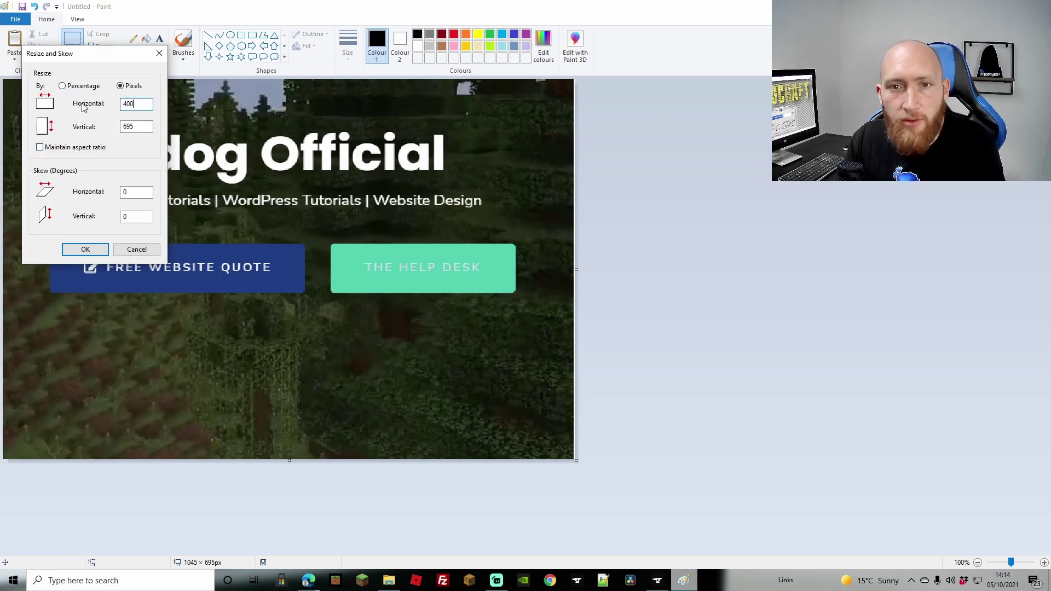
double_click(130, 126)
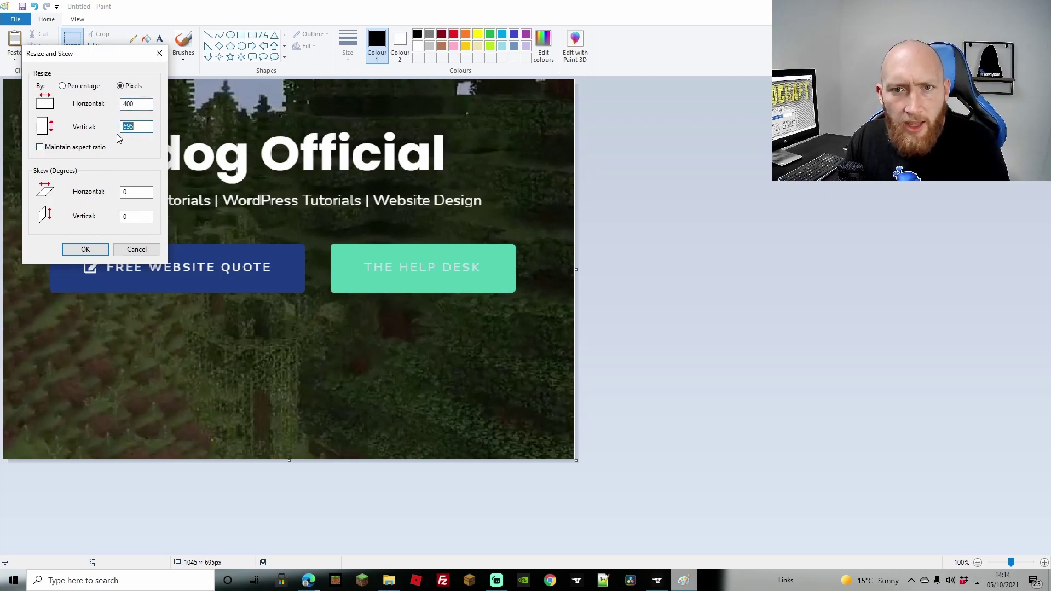
click(86, 249)
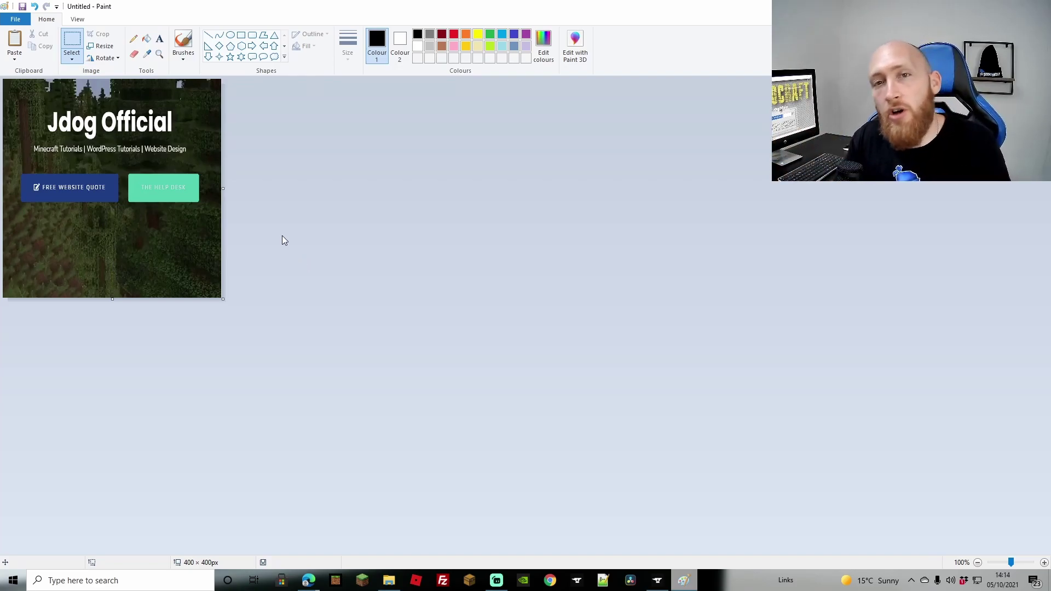
click(1037, 6)
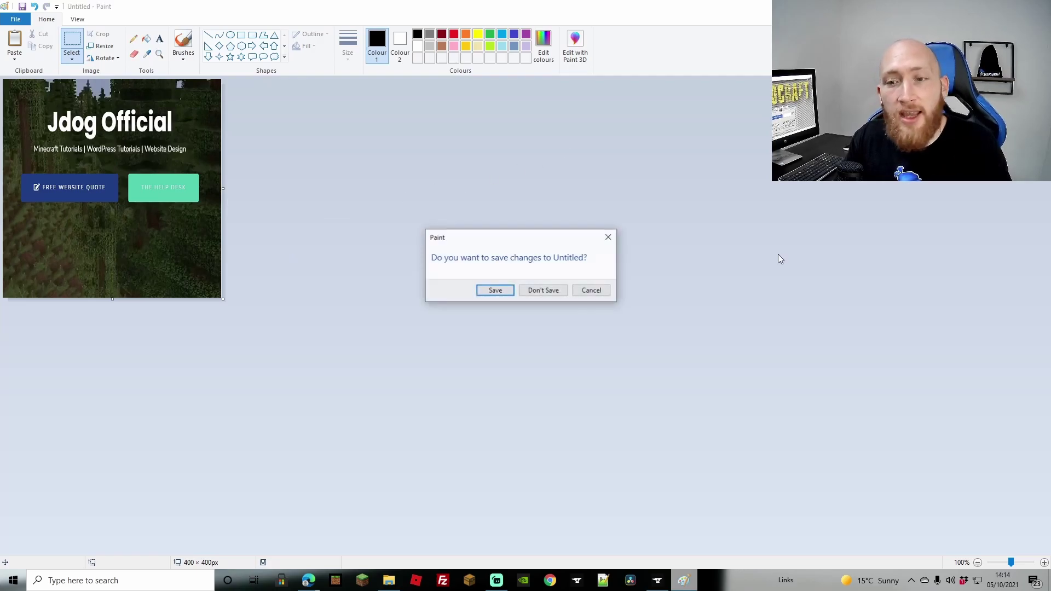
click(549, 290)
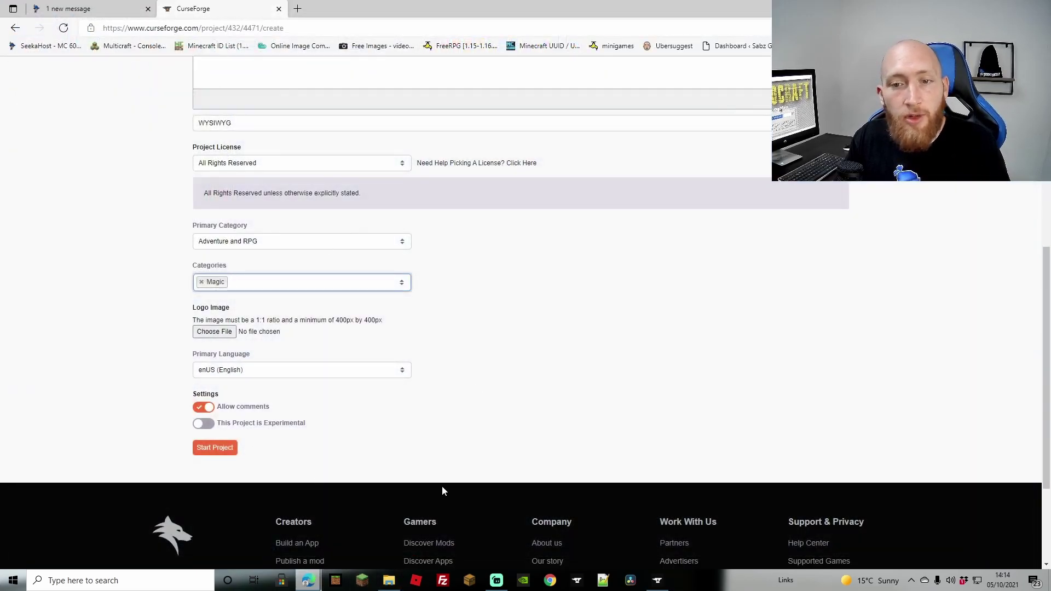
Swap the 'Test Description' placeholder for the pasted SeekaHost Minecraft hosting paragraph
scroll(260, 273, up, 5)
key(ctrl+shift+Left)
key(ctrl+shift+Left)
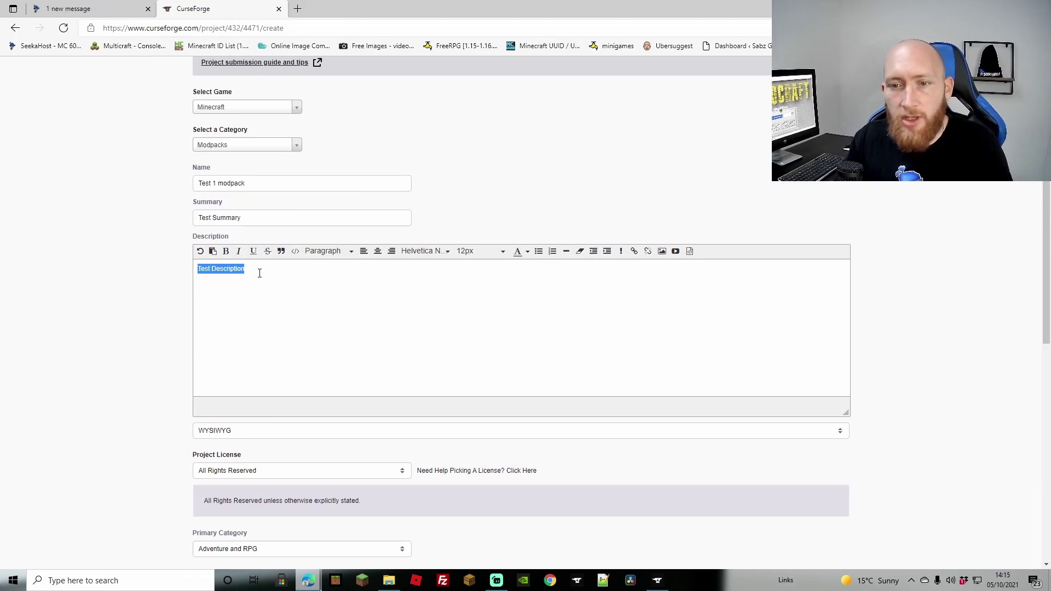
key(BackSpace)
text(The SeekaHost Minecraft Hosting Ultimate Players plan gives you the highest performance and up to 200 player slots. The specification are Intel I7 or AMD Ryzen CPU, 24gb Ram and up to 2TB storage which gives you full charge for your Minecraft Server. And if you need more than this, please get in touch with us for a custom sever arrangement.)
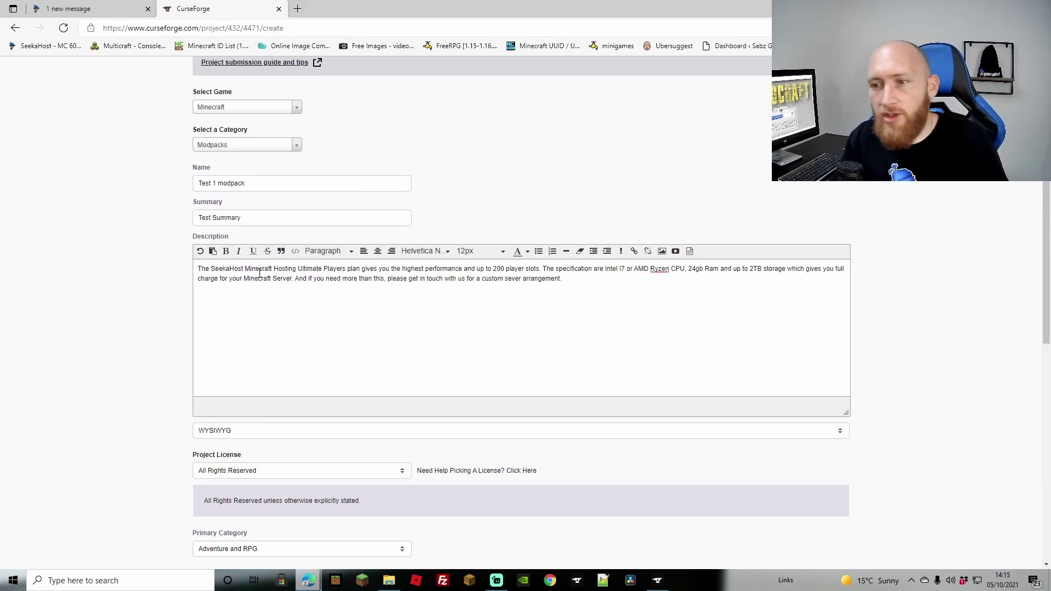
scroll(427, 344, down, 6)
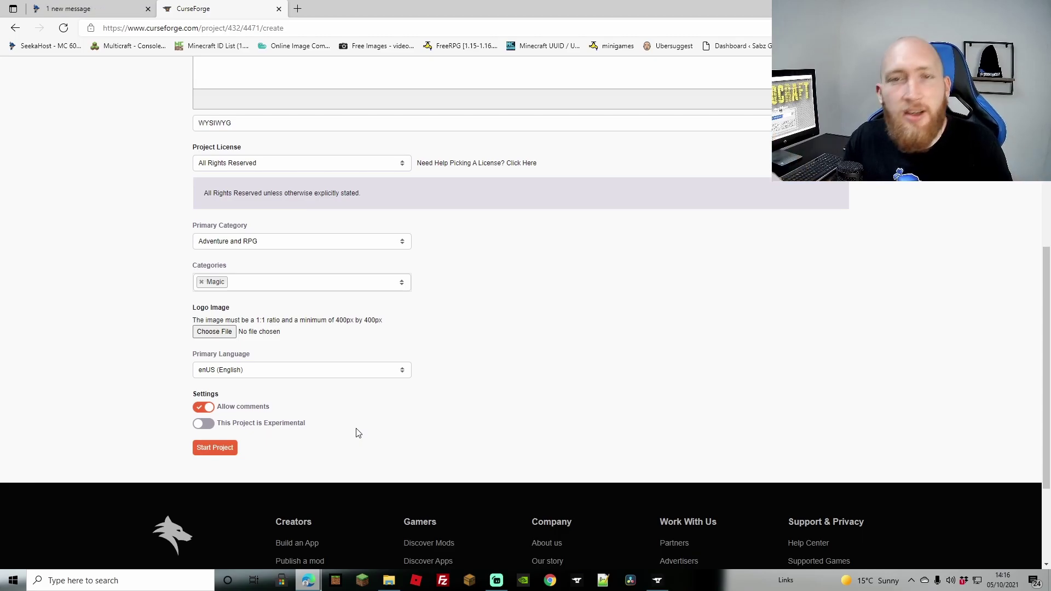
Use Untitled.png from the Desktop as the logo image and start the project
click(214, 332)
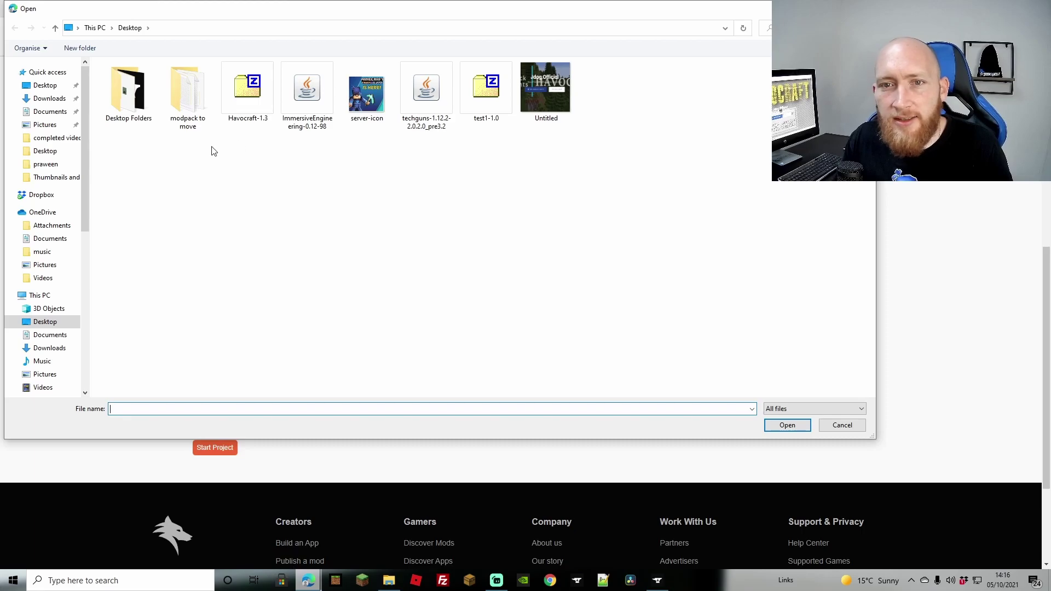
double_click(542, 88)
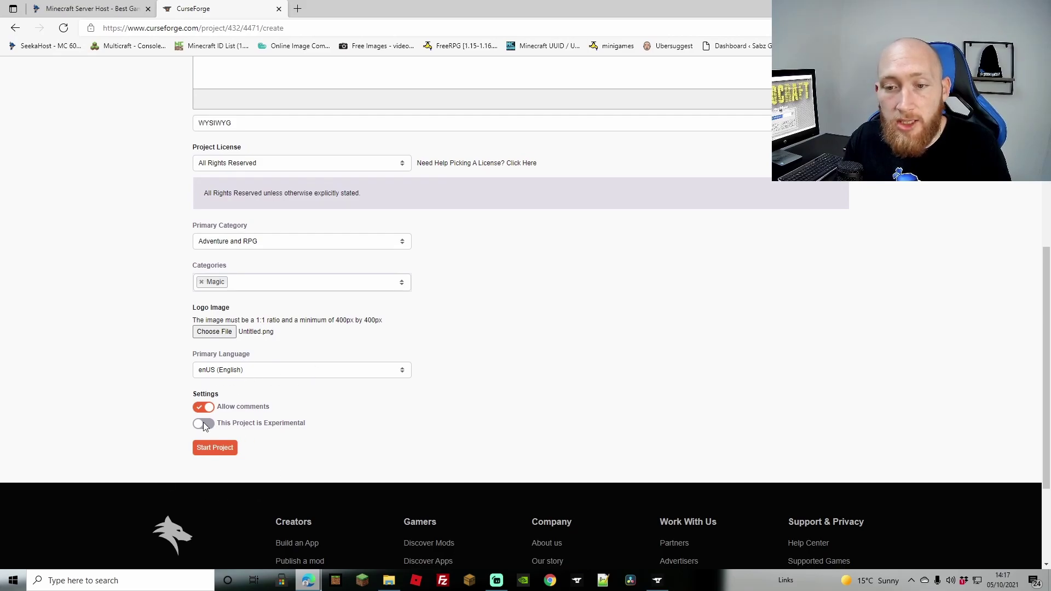
click(209, 449)
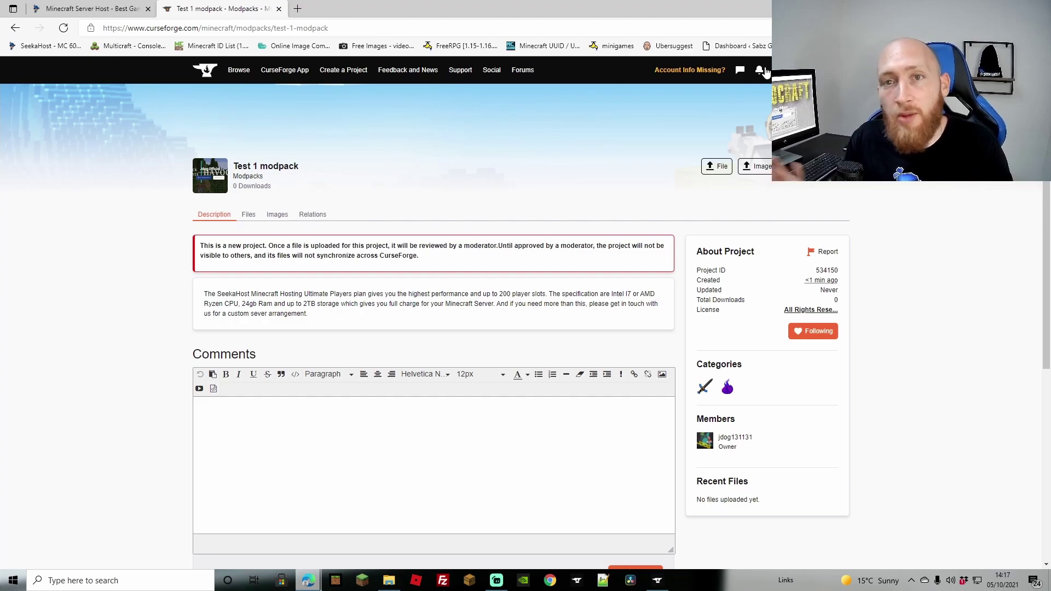
Open the project's upload form and select test1-1.0.zip as the file
click(716, 165)
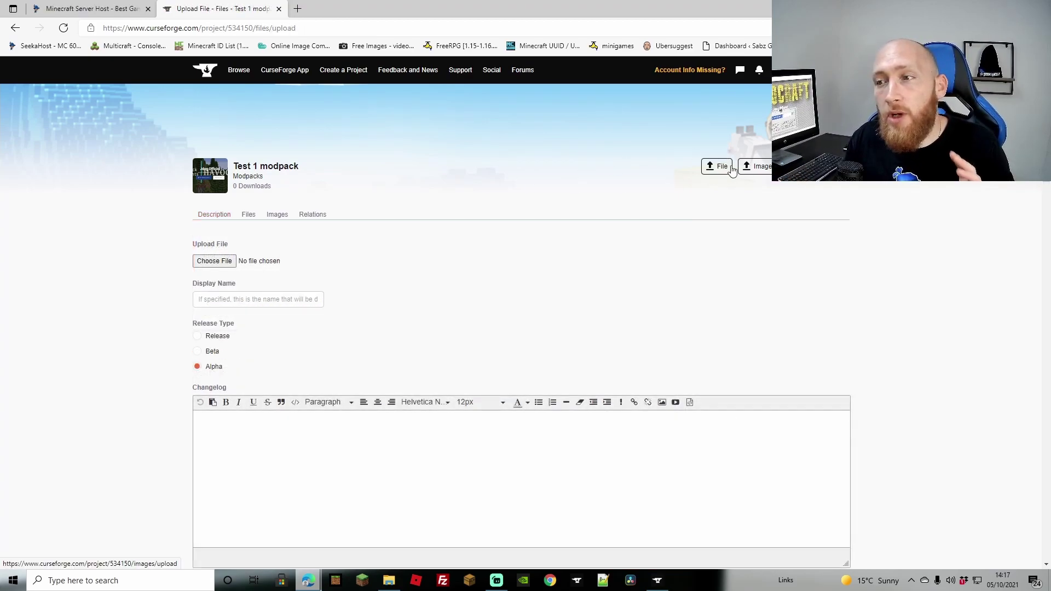
click(719, 167)
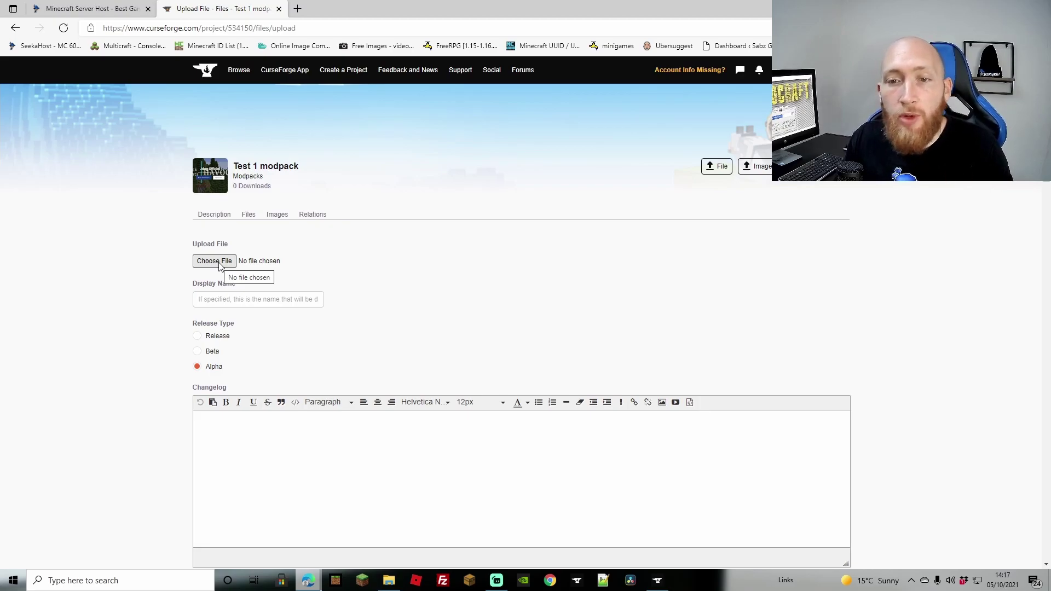
click(220, 264)
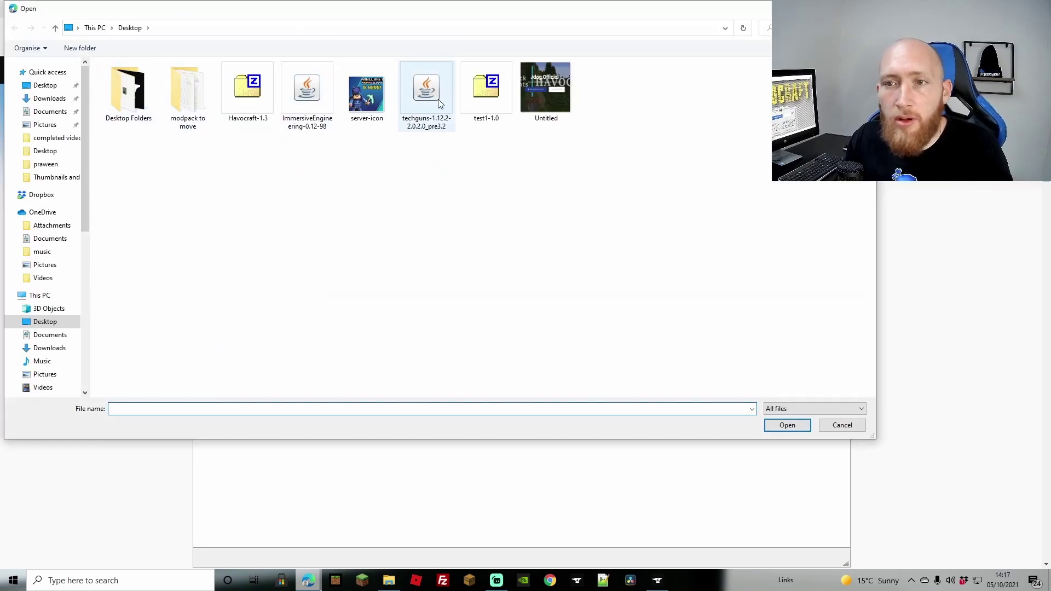
double_click(474, 99)
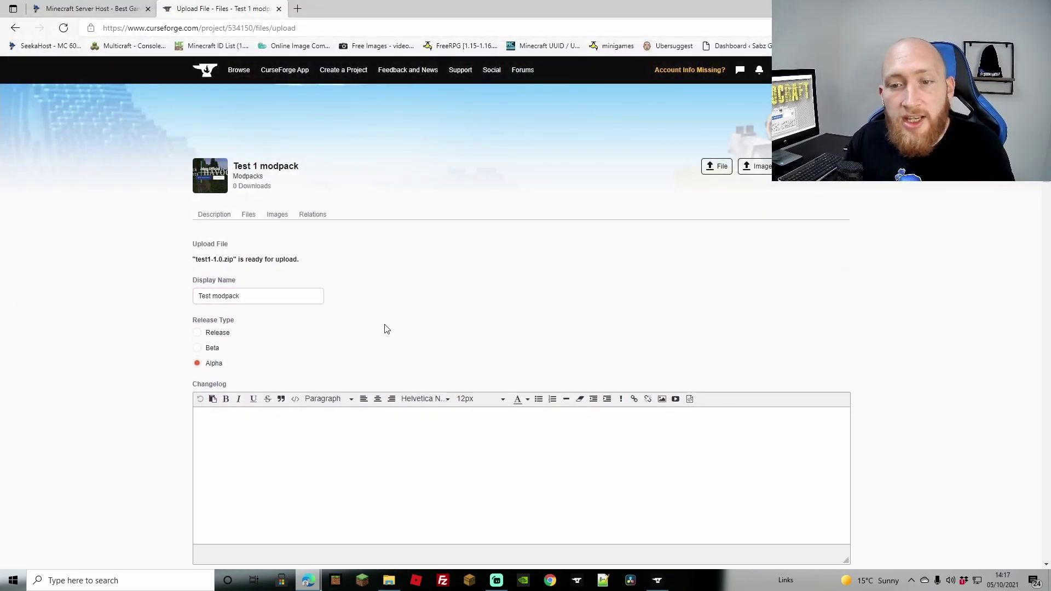
Keep the release type as Alpha and enter 'first release' as the changelog
click(231, 336)
click(198, 364)
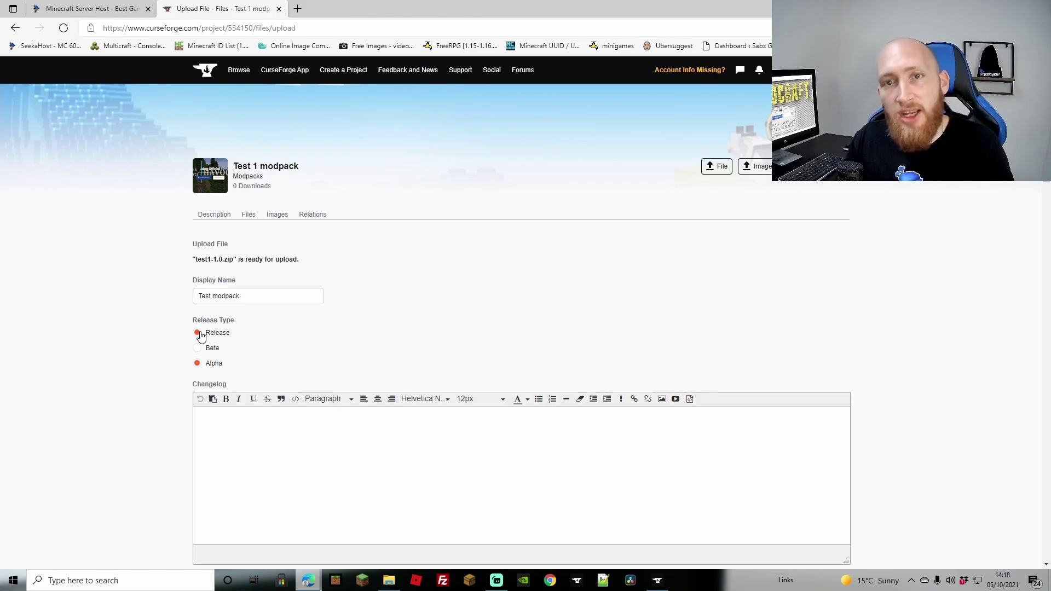
scroll(306, 290, down, 1)
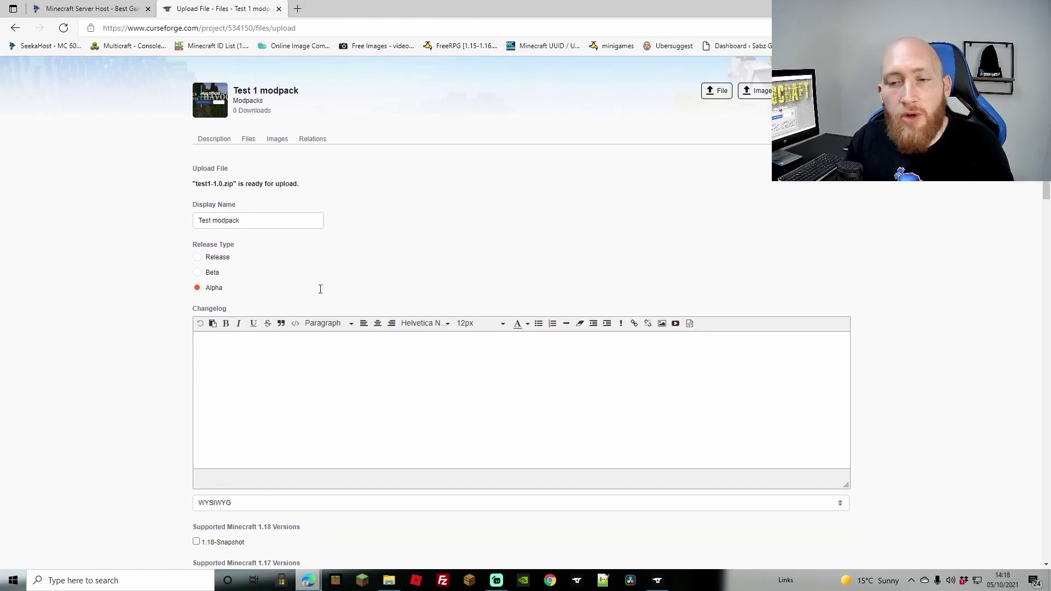
click(271, 355)
text(first release)
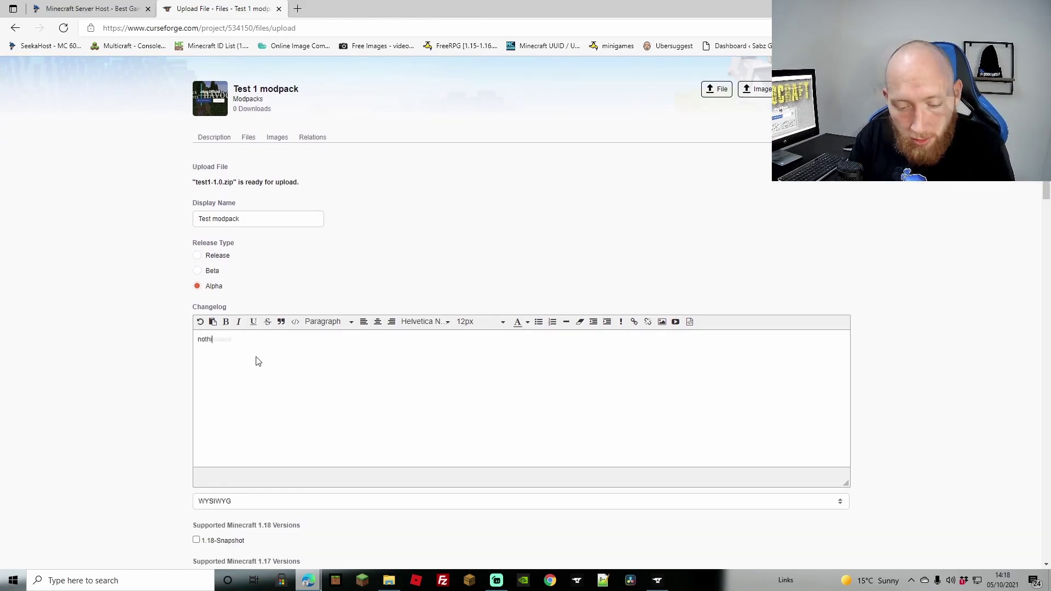
Mark the file as supporting Minecraft 1.12.2 and submit it
scroll(269, 364, down, 1)
scroll(276, 328, down, 4)
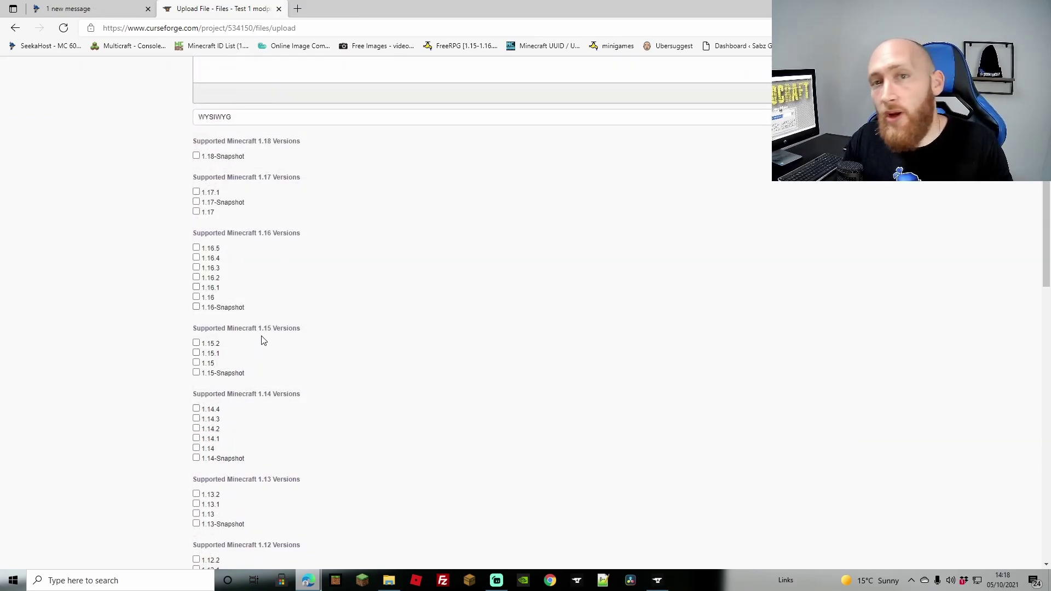
scroll(261, 340, down, 3)
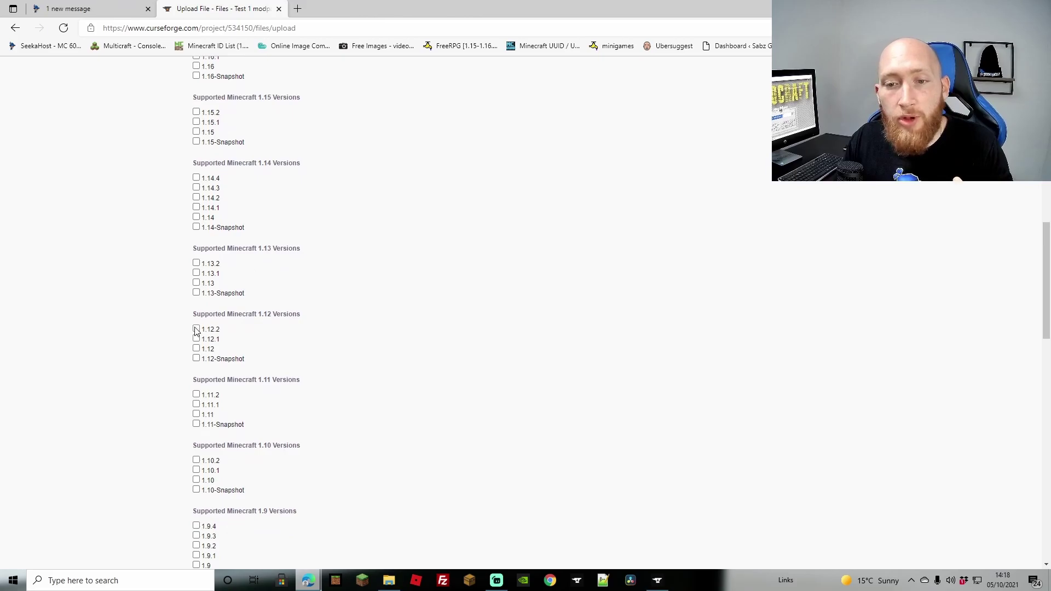
click(196, 330)
scroll(345, 375, down, 12)
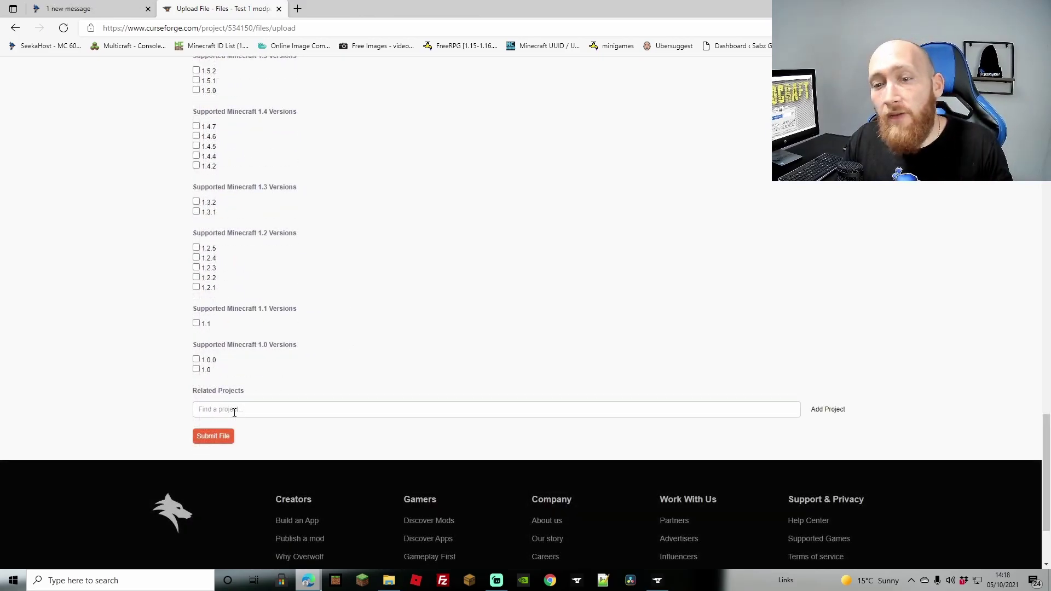
click(458, 407)
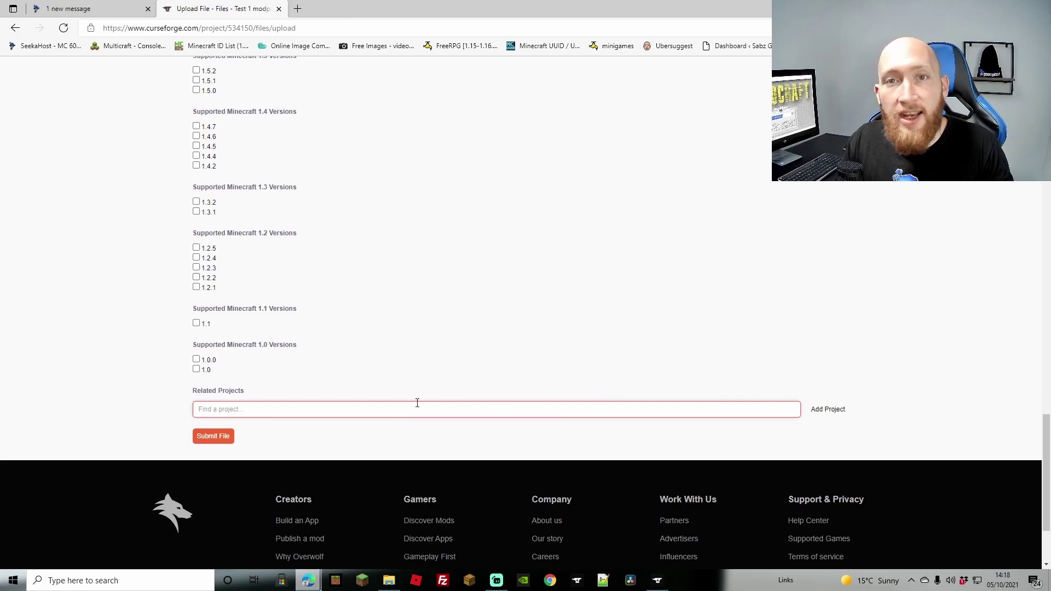
click(218, 438)
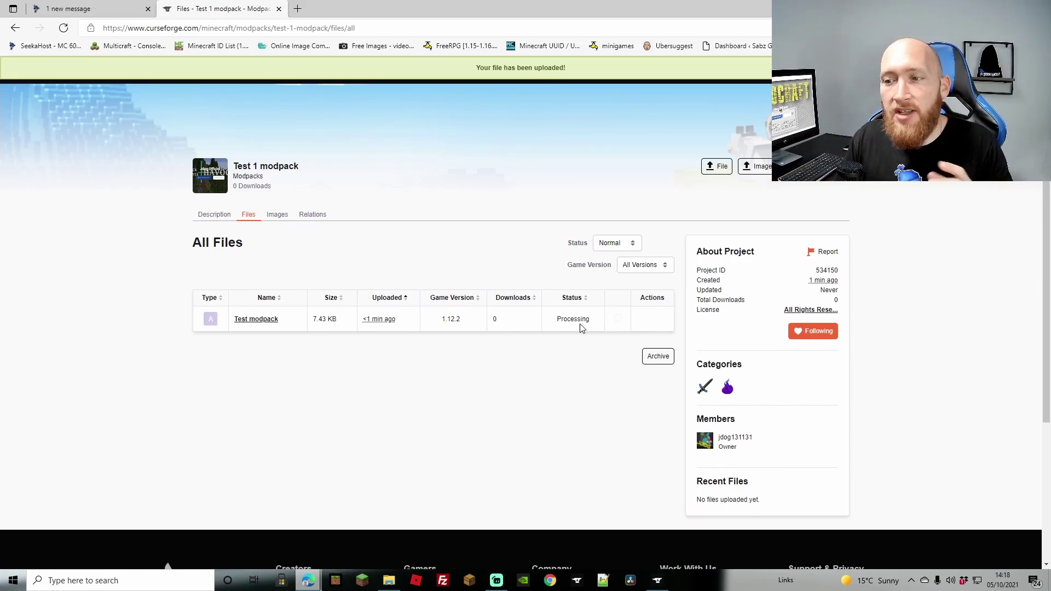
Cancel the project image upload and go to the Test 1 project's Description settings
click(758, 167)
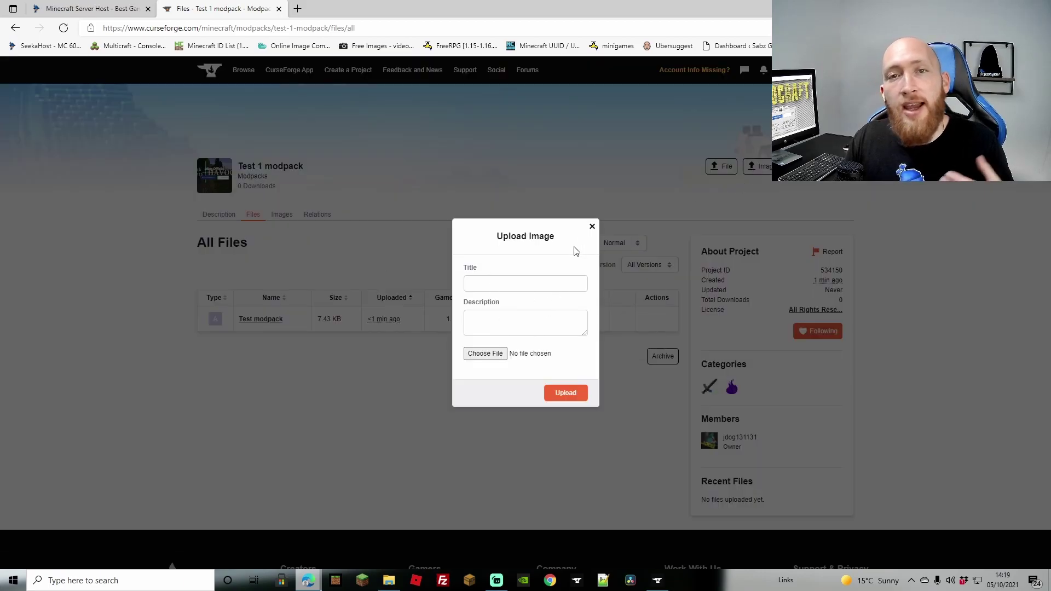
click(591, 226)
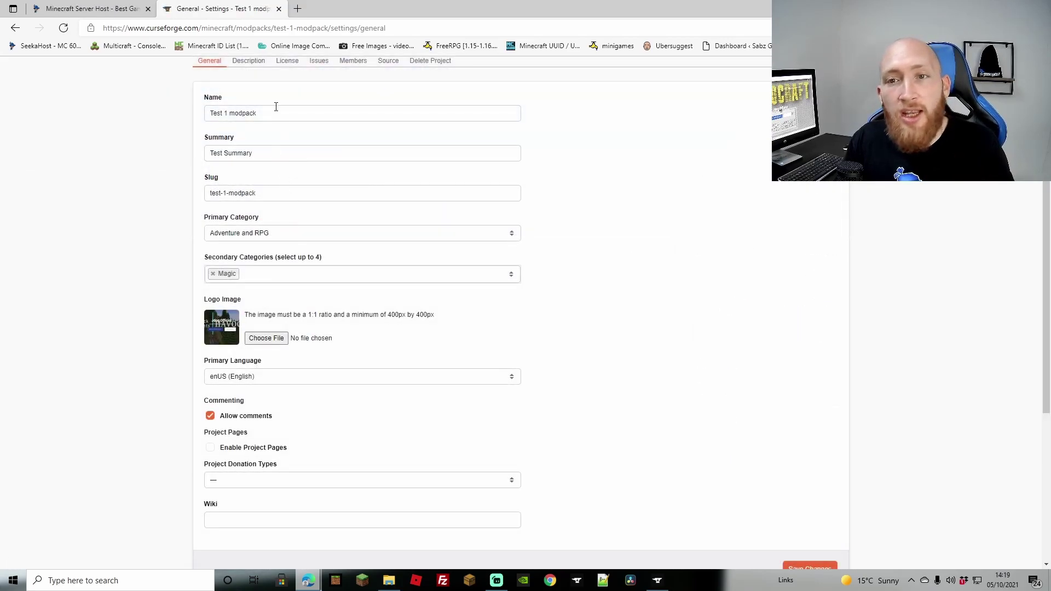
click(247, 63)
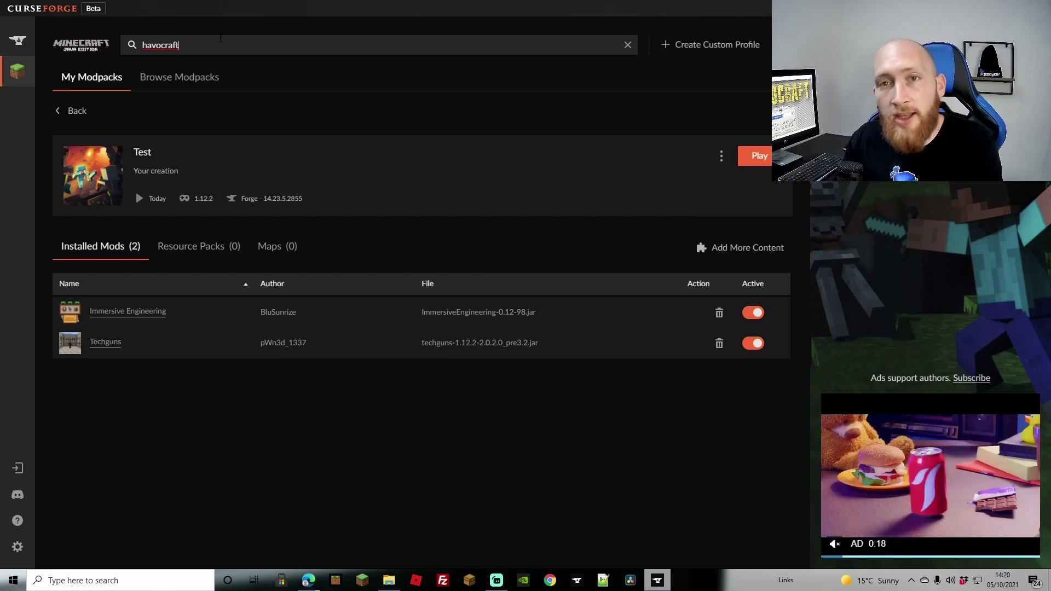
Search 'havocraft' to show the HavoCraft modpack for 1.12.2
key(Return)
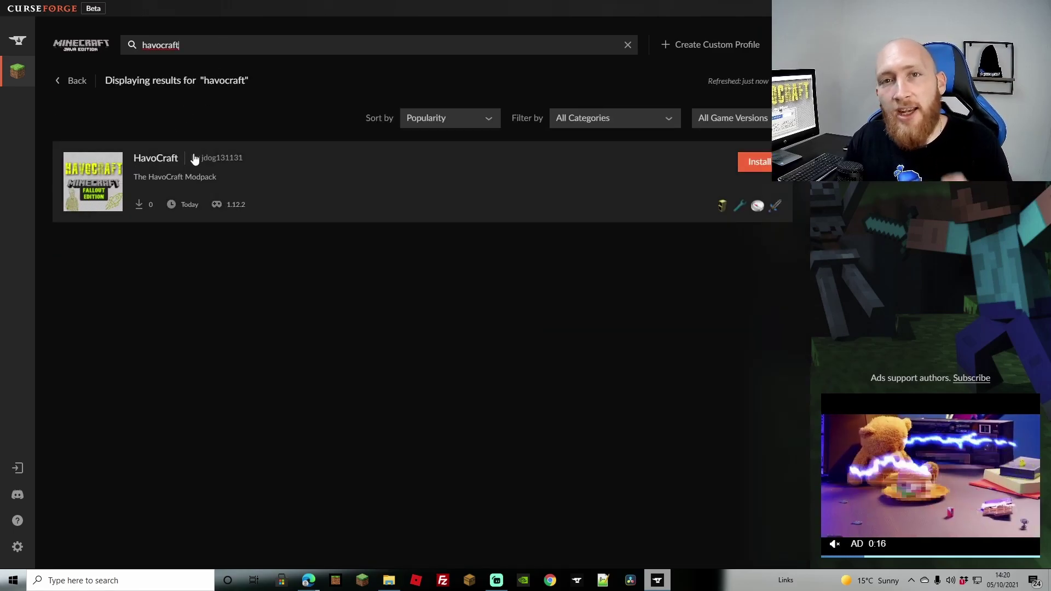